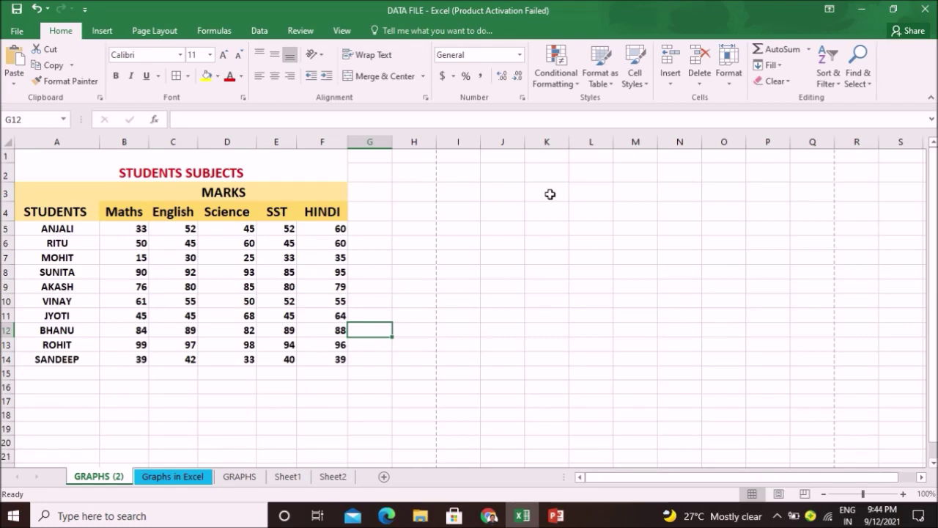
Point out the STUDENTS SUBJECTS title, MARKS heading and each column heading, STUDENTS through HINDI.
{"action": "left_click", "coordinate": [502, 285]}
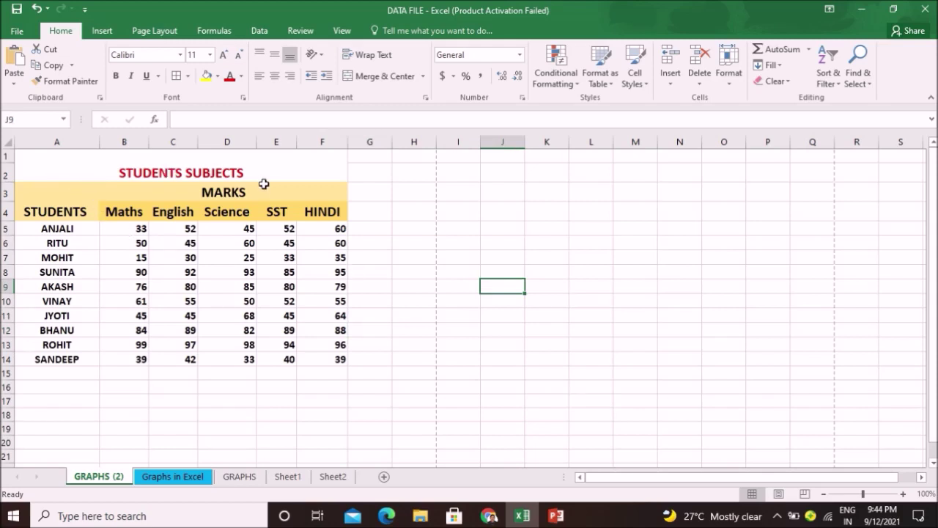
{"action": "left_click", "coordinate": [158, 172]}
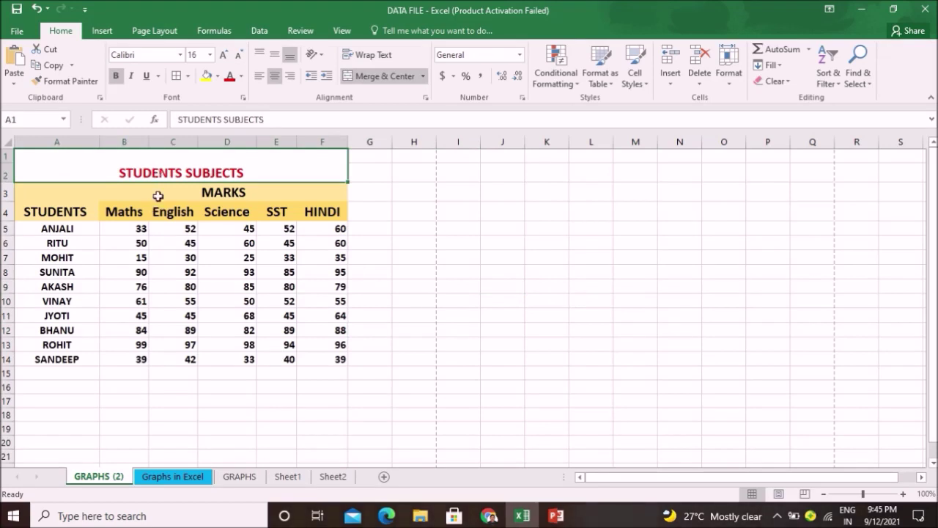
{"action": "left_click", "coordinate": [158, 193]}
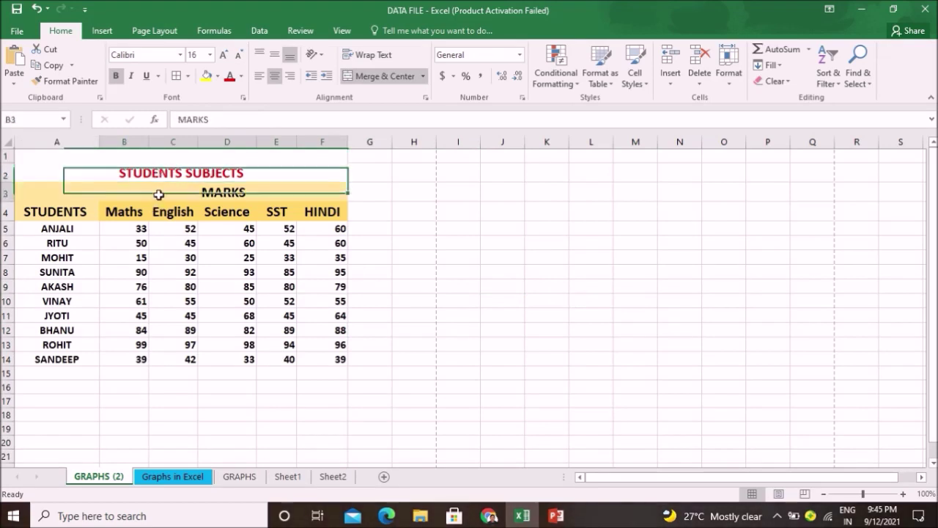
{"action": "left_click", "coordinate": [62, 216]}
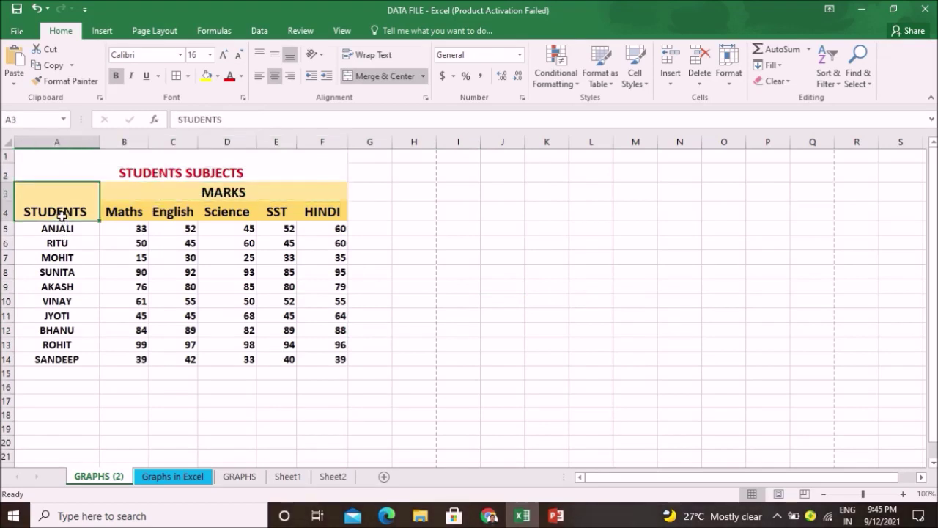
{"action": "left_click", "coordinate": [139, 216]}
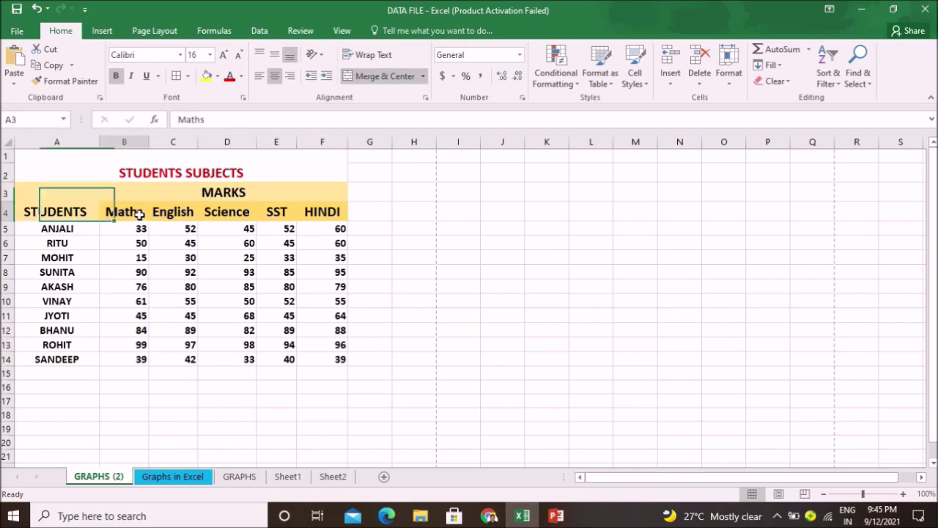
{"action": "left_click", "coordinate": [183, 210]}
{"action": "left_click", "coordinate": [224, 215]}
{"action": "left_click", "coordinate": [269, 211]}
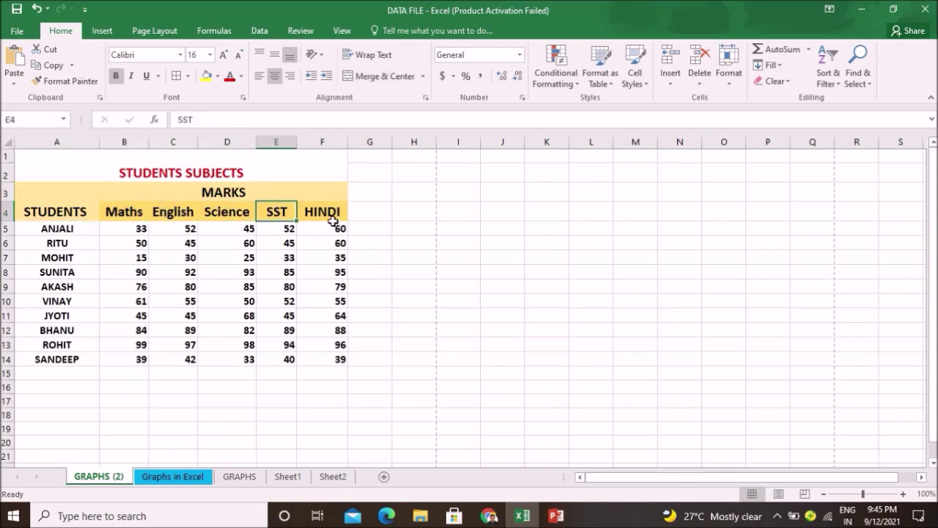
{"action": "left_click", "coordinate": [333, 217]}
{"action": "left_click", "coordinate": [341, 419]}
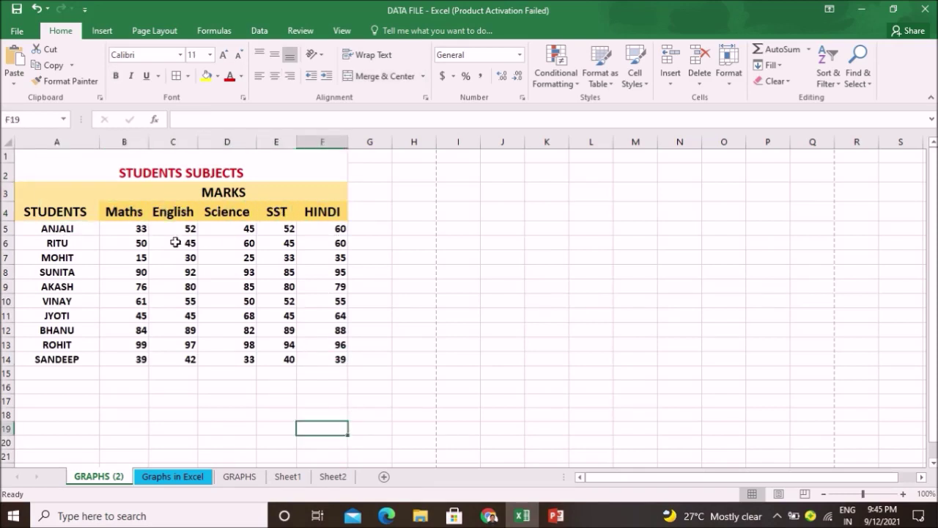
With the Insert tab showing, select the whole marks table A3:F14 including its headers.
{"action": "left_click", "coordinate": [105, 30]}
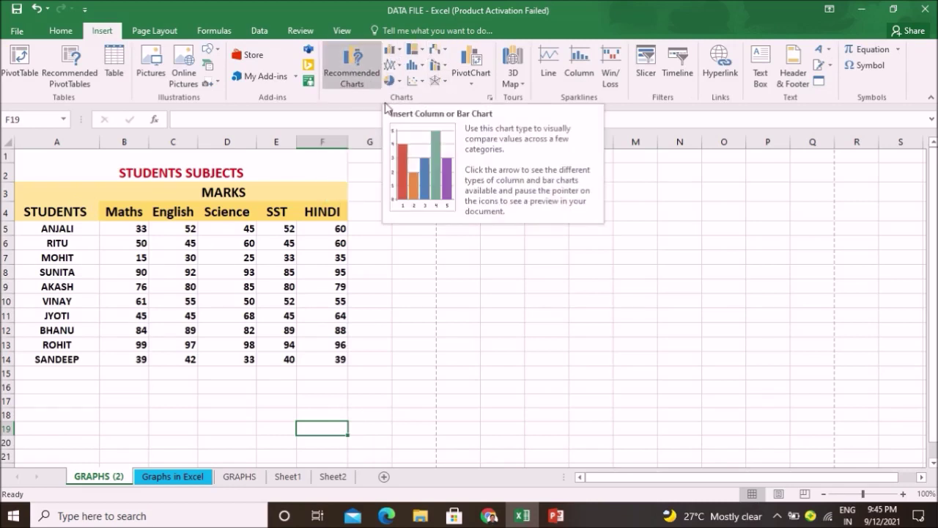
{"action": "left_click_drag", "start_coordinate": [440, 268], "coordinate": [440, 258]}
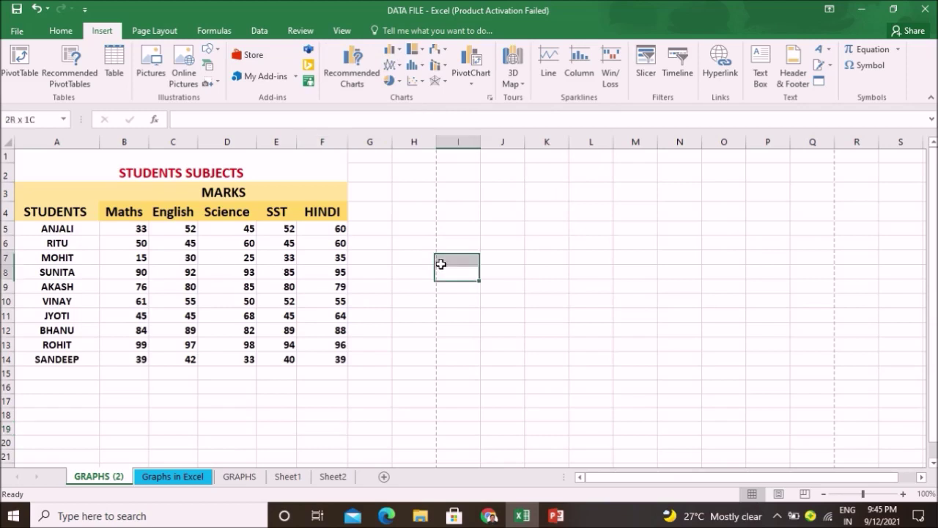
{"action": "left_click", "coordinate": [382, 229]}
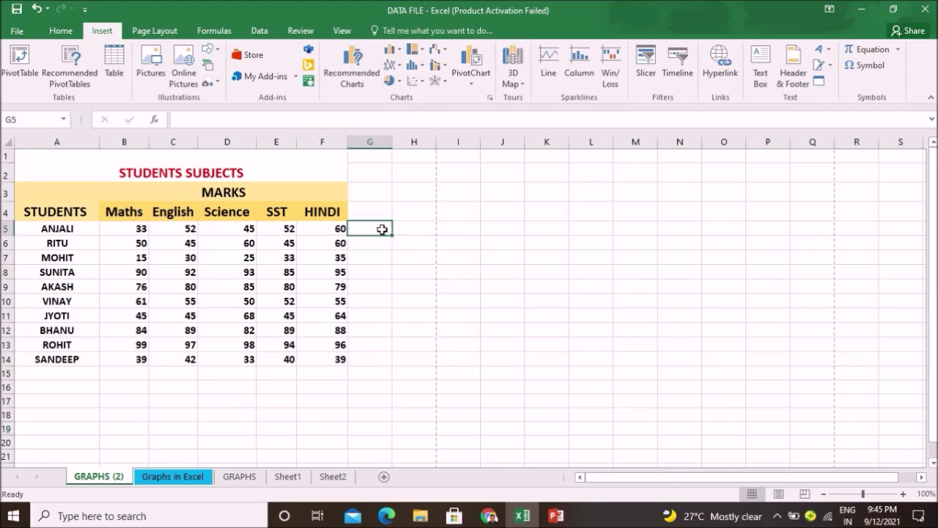
{"action": "left_click", "coordinate": [54, 197]}
{"action": "left_click_drag", "start_coordinate": [55, 197], "coordinate": [250, 358]}
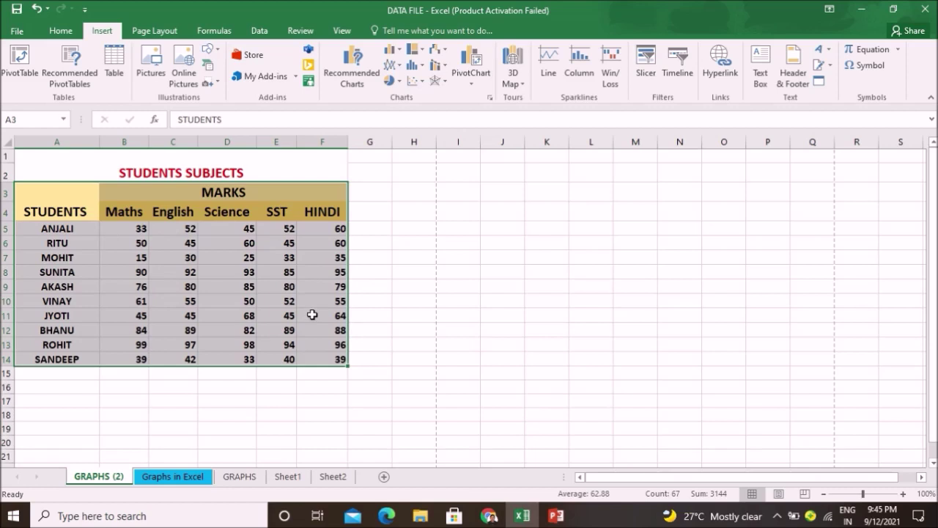
{"action": "left_click", "coordinate": [407, 285]}
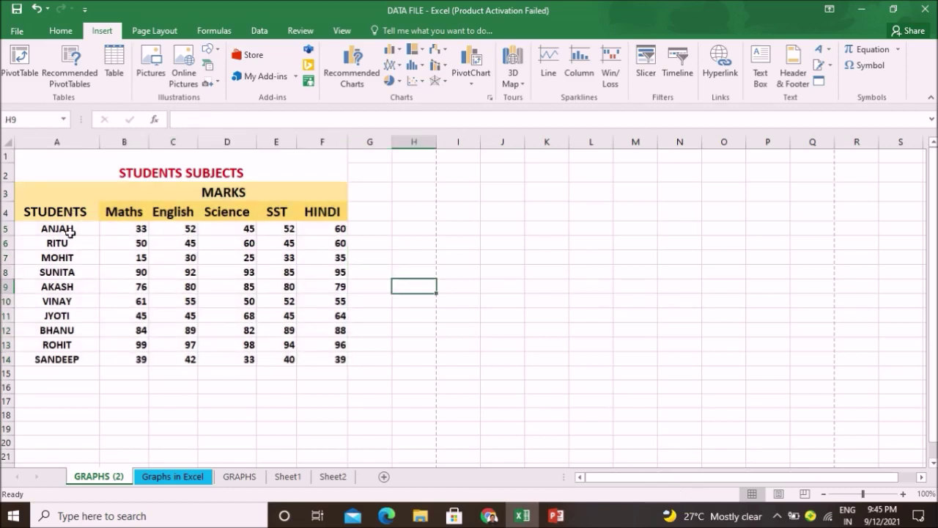
{"action": "left_click_drag", "start_coordinate": [43, 200], "coordinate": [257, 227]}
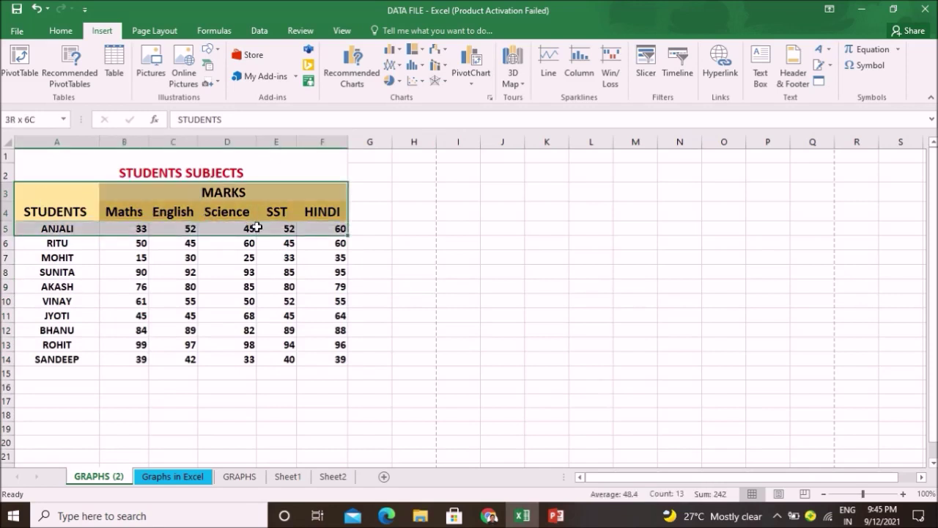
{"action": "left_click_drag", "start_coordinate": [257, 227], "coordinate": [253, 360]}
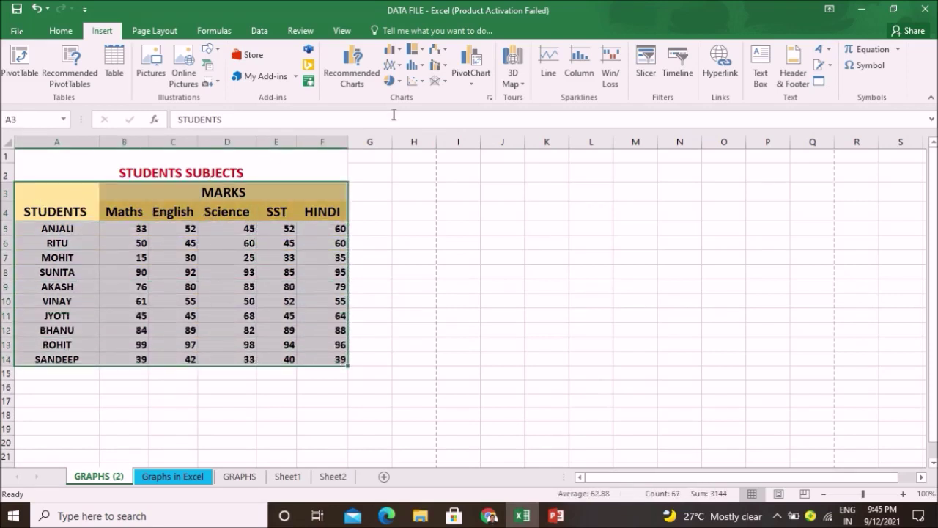
{"action": "left_click", "coordinate": [352, 80]}
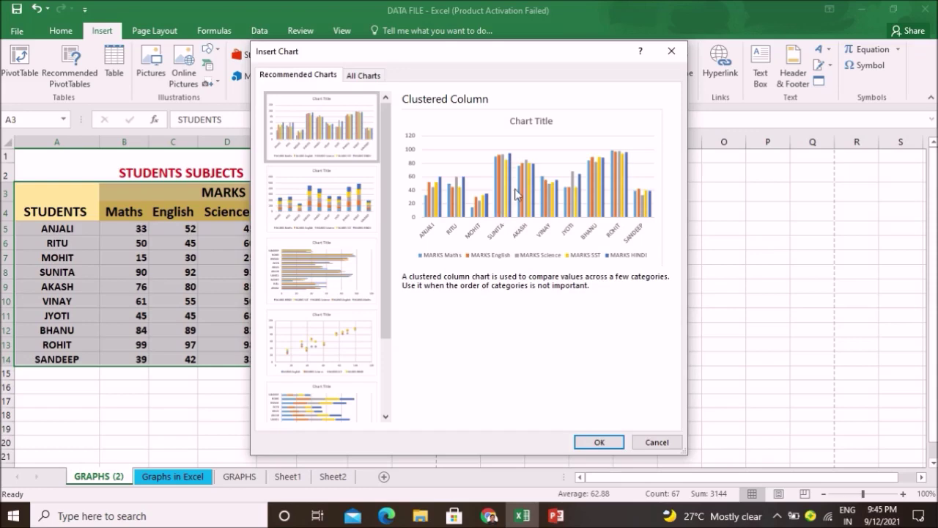
Insert the suggested Clustered Column chart of all ten students' five-subject marks.
{"action": "left_click", "coordinate": [599, 442]}
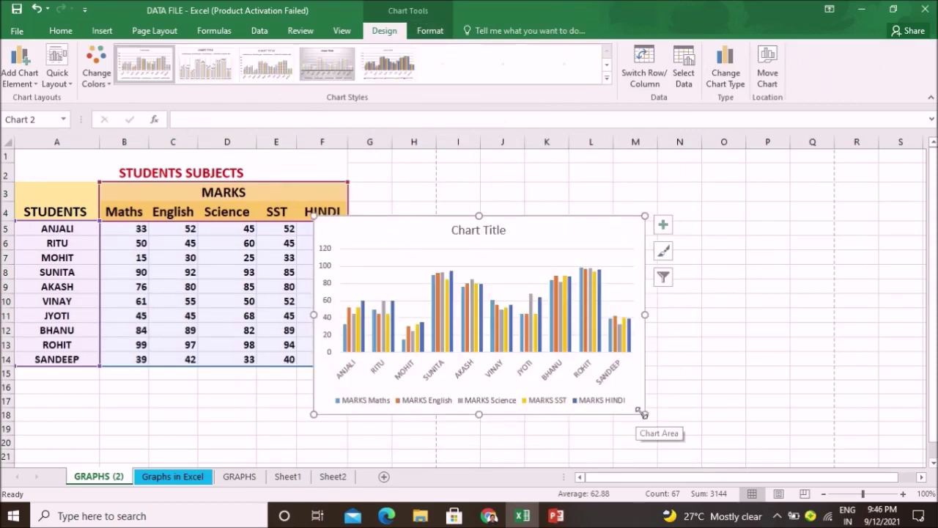
Stretch the column chart wider over columns C–F and reposition it beside the table.
{"action": "left_click_drag", "start_coordinate": [643, 414], "coordinate": [763, 463]}
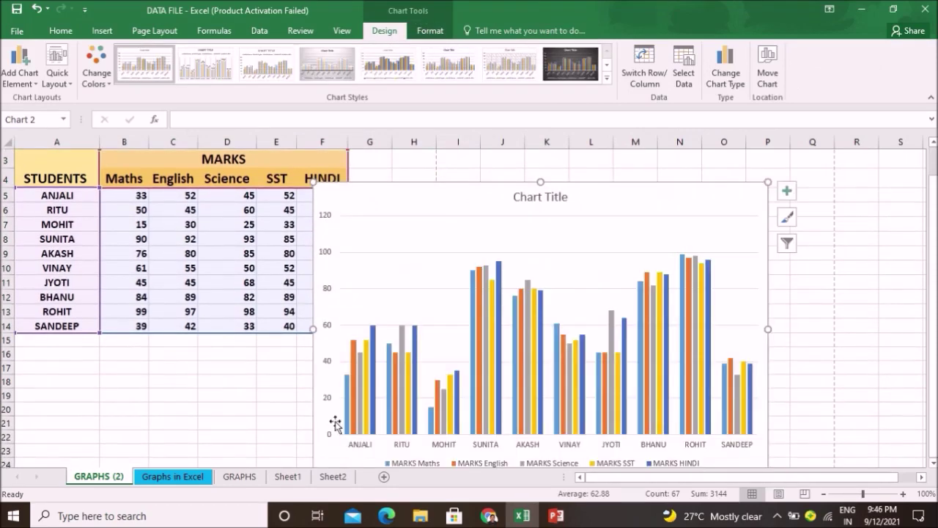
{"action": "left_click_drag", "start_coordinate": [311, 329], "coordinate": [192, 329]}
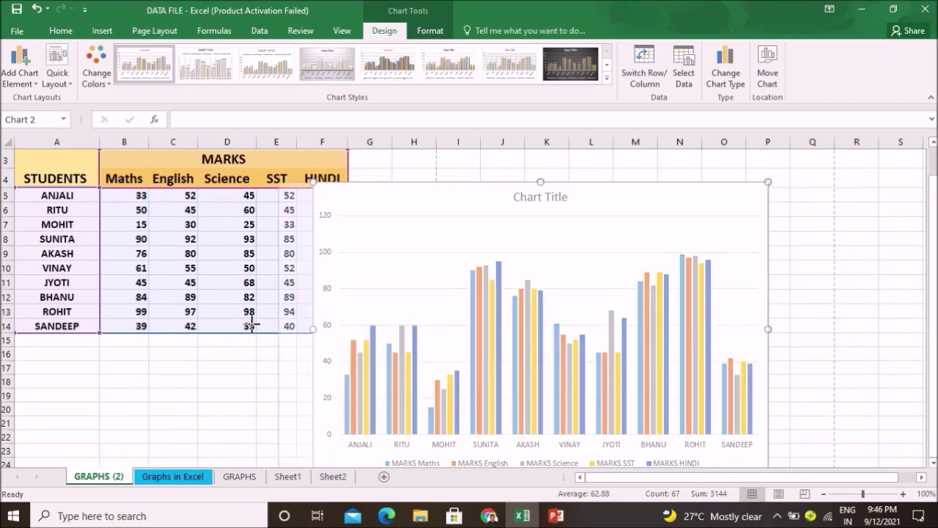
{"action": "left_click_drag", "start_coordinate": [590, 198], "coordinate": [738, 155]}
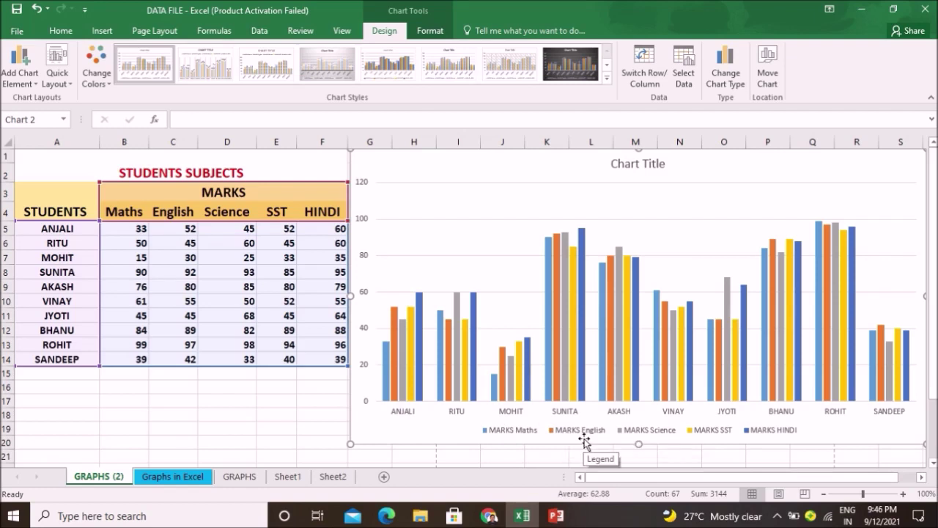
{"action": "mouse_move", "coordinate": [401, 373]}
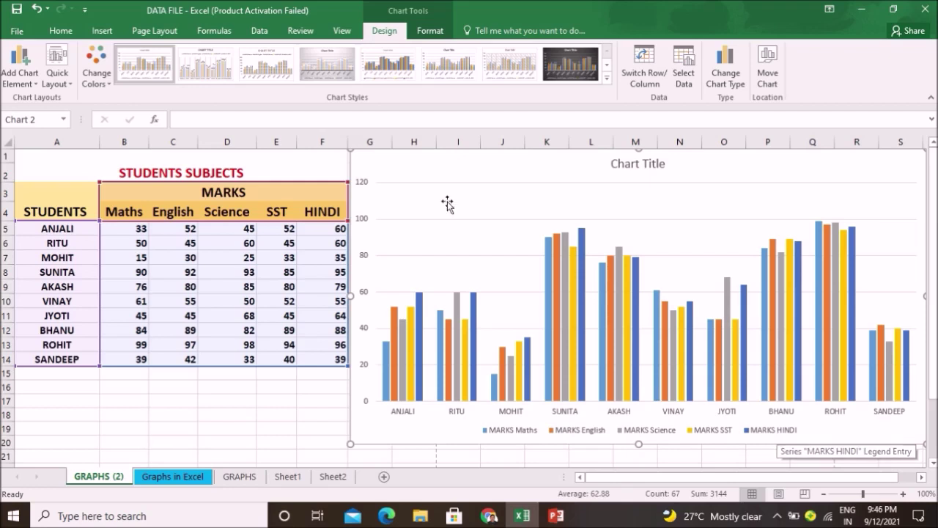
{"action": "mouse_move", "coordinate": [454, 161]}
{"action": "left_mouse_down"}
{"action": "mouse_move", "coordinate": [390, 201]}
{"action": "mouse_move", "coordinate": [250, 198]}
{"action": "left_mouse_up"}
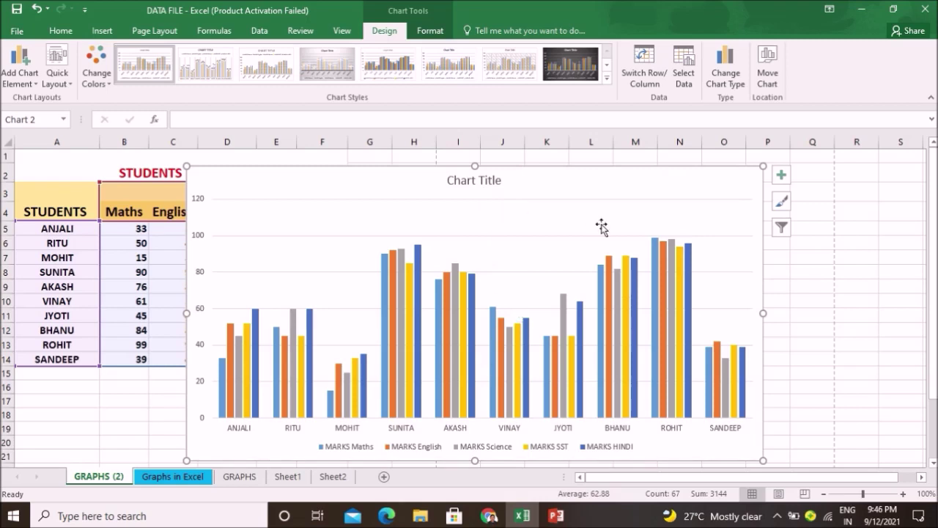
{"action": "left_click", "coordinate": [782, 179]}
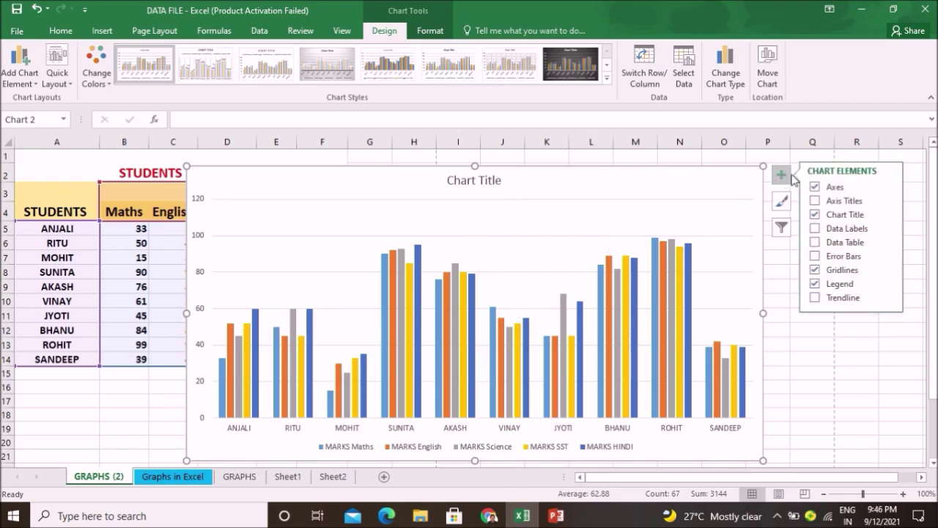
Add axis titles, data labels and a data table, then remove the legend and gridlines.
{"action": "left_click", "coordinate": [821, 203]}
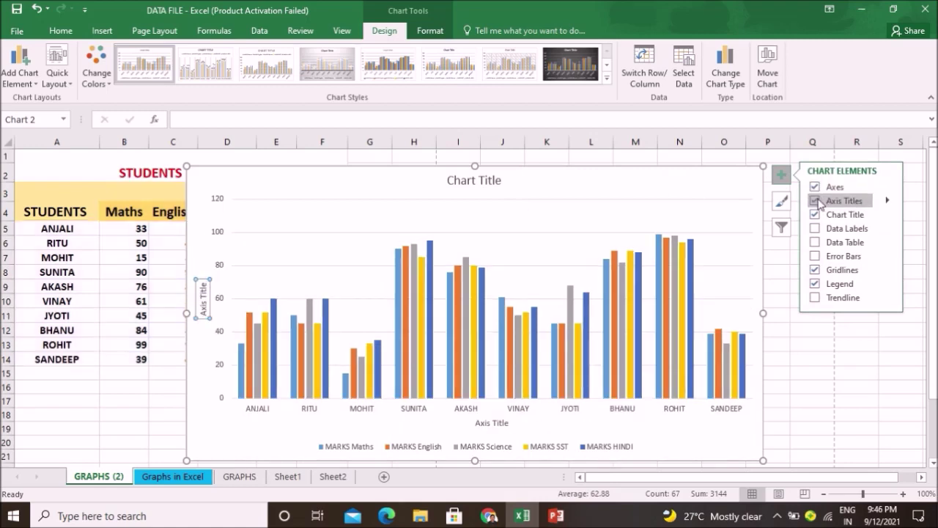
{"action": "left_click", "coordinate": [815, 229]}
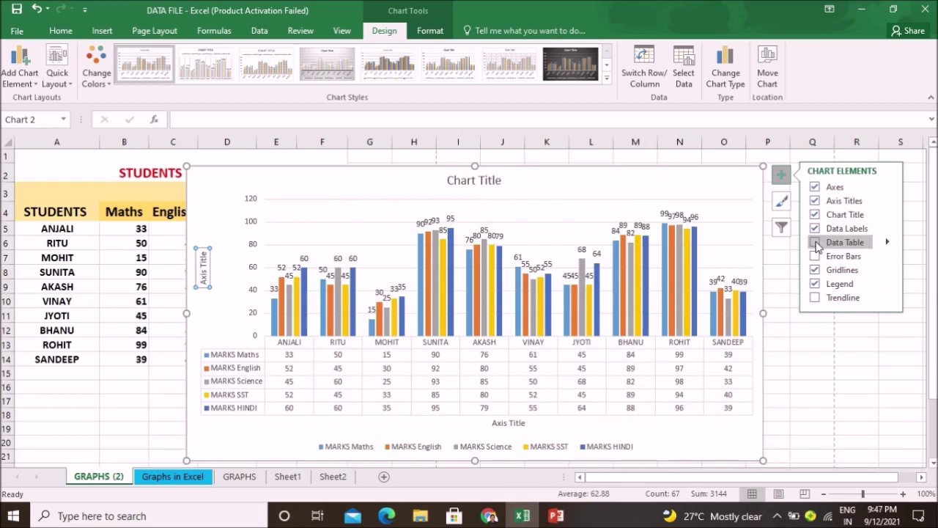
{"action": "left_click", "coordinate": [815, 243]}
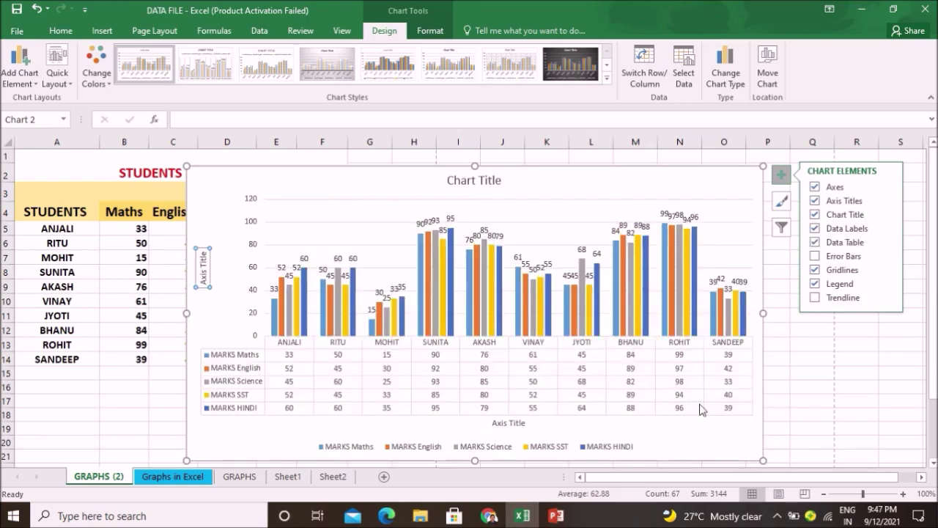
{"action": "left_click", "coordinate": [814, 283]}
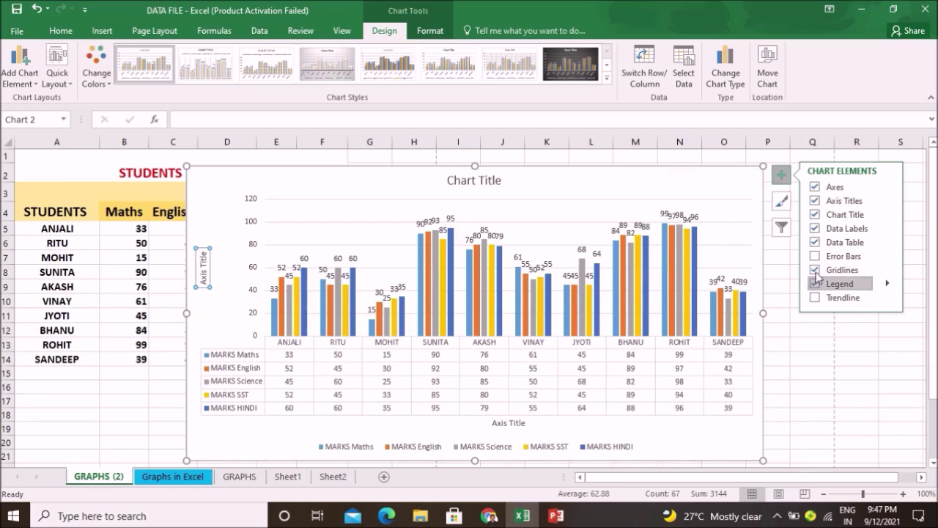
{"action": "left_click", "coordinate": [815, 269]}
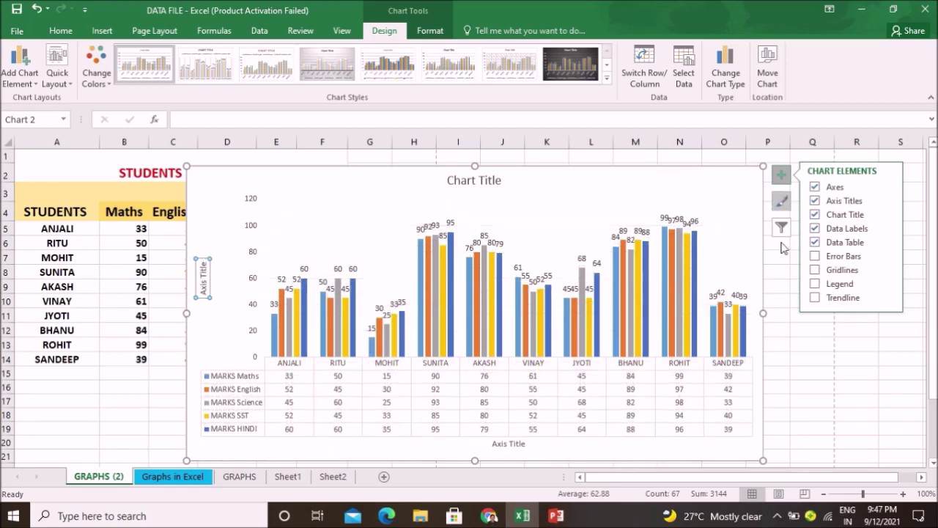
{"action": "left_click", "coordinate": [785, 272]}
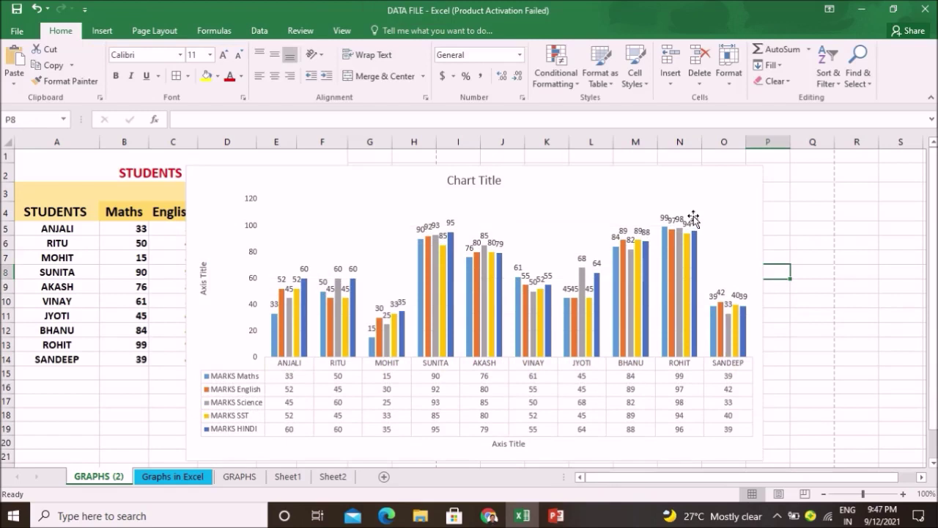
Delete the existing marks chart from the sheet.
{"action": "left_click", "coordinate": [643, 192]}
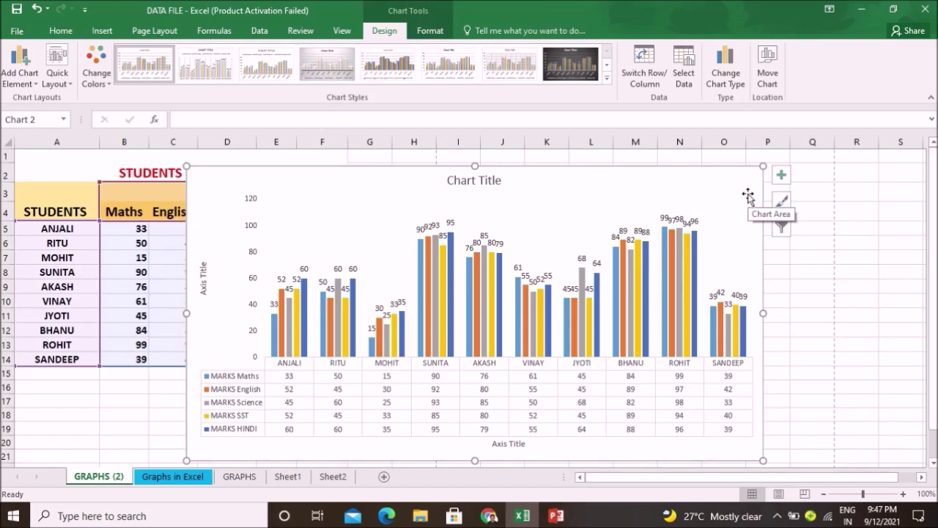
{"action": "key", "text": "Delete"}
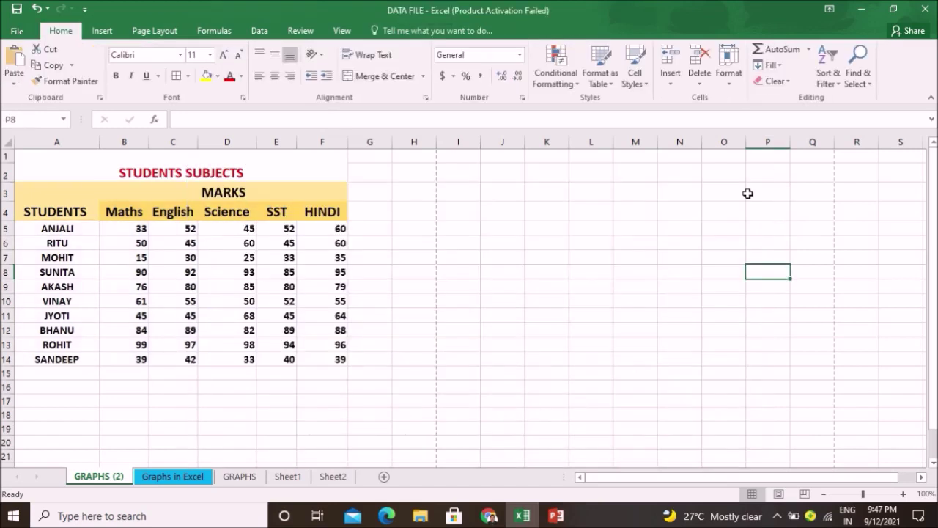
{"action": "left_click", "coordinate": [609, 330]}
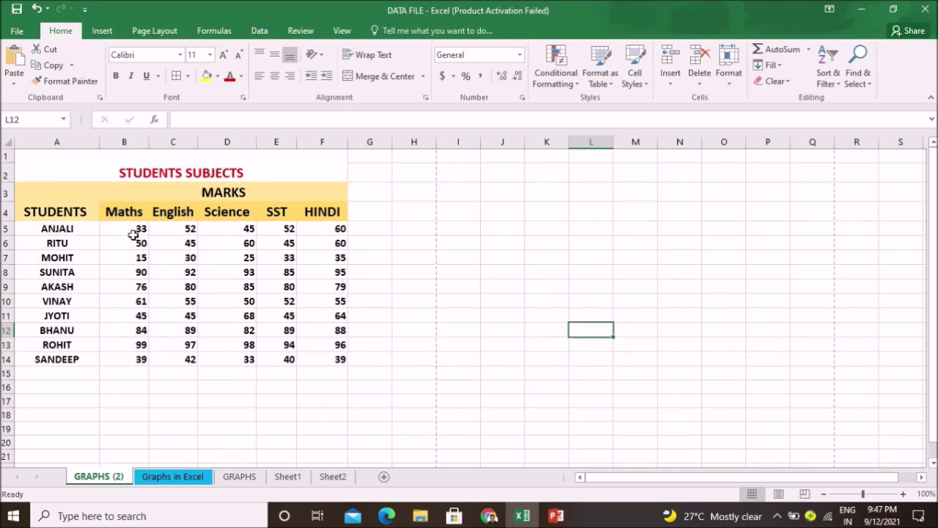
Select the student names with their Maths and English marks, A5:C14.
{"action": "left_click", "coordinate": [48, 214]}
{"action": "left_click_drag", "start_coordinate": [47, 214], "coordinate": [101, 252]}
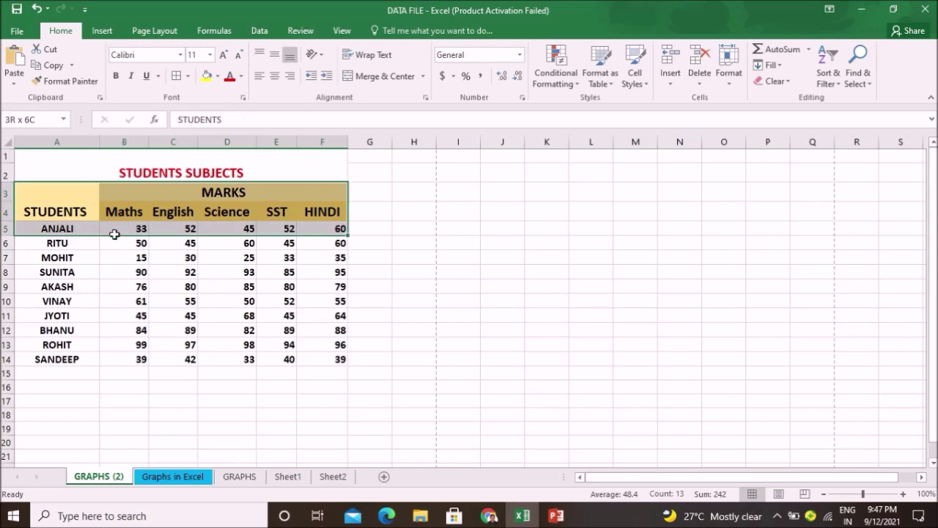
{"action": "left_click", "coordinate": [124, 315]}
{"action": "key", "text": "shift+Up"}
{"action": "left_click_drag", "start_coordinate": [54, 232], "coordinate": [130, 242]}
{"action": "left_click_drag", "start_coordinate": [63, 231], "coordinate": [162, 243]}
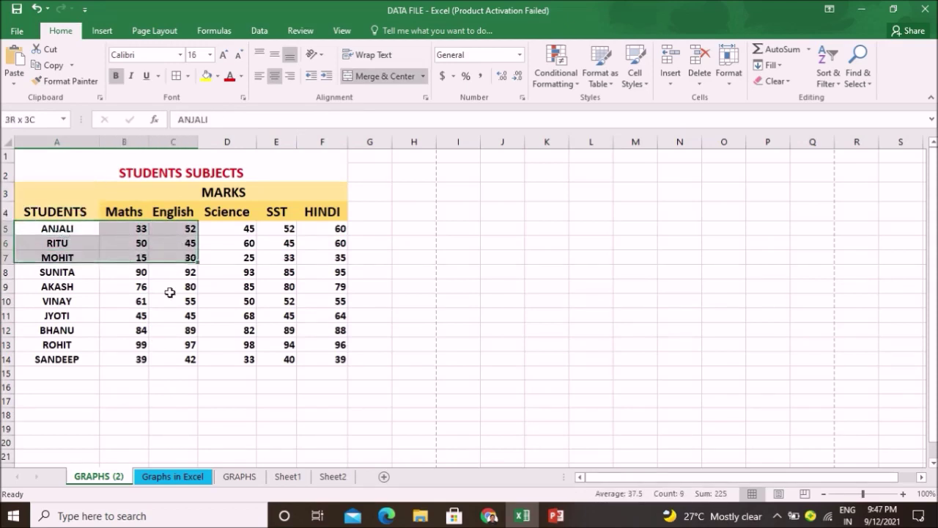
{"action": "left_click_drag", "start_coordinate": [177, 244], "coordinate": [164, 358]}
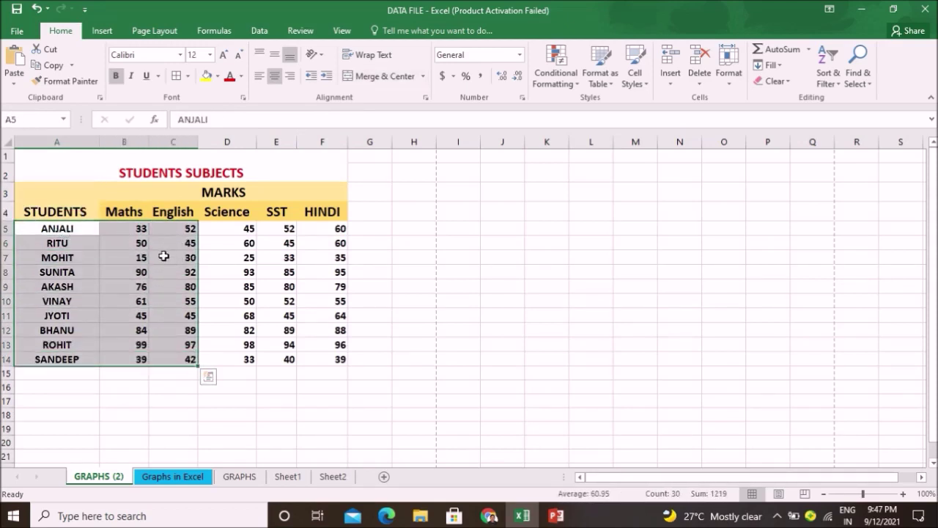
{"action": "left_click", "coordinate": [103, 32]}
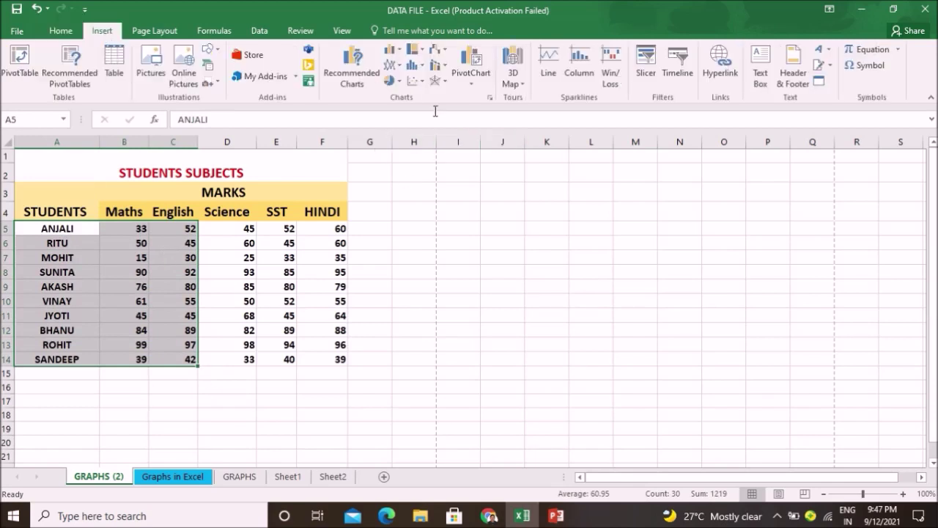
Insert a 3-D clustered column chart, enlarge and move it, then undo it.
{"action": "left_click", "coordinate": [400, 53]}
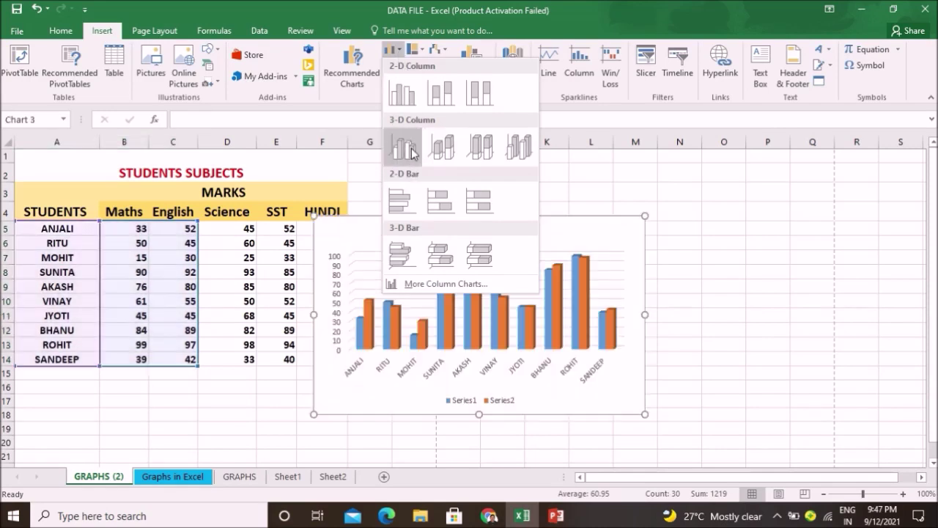
{"action": "left_click", "coordinate": [412, 147]}
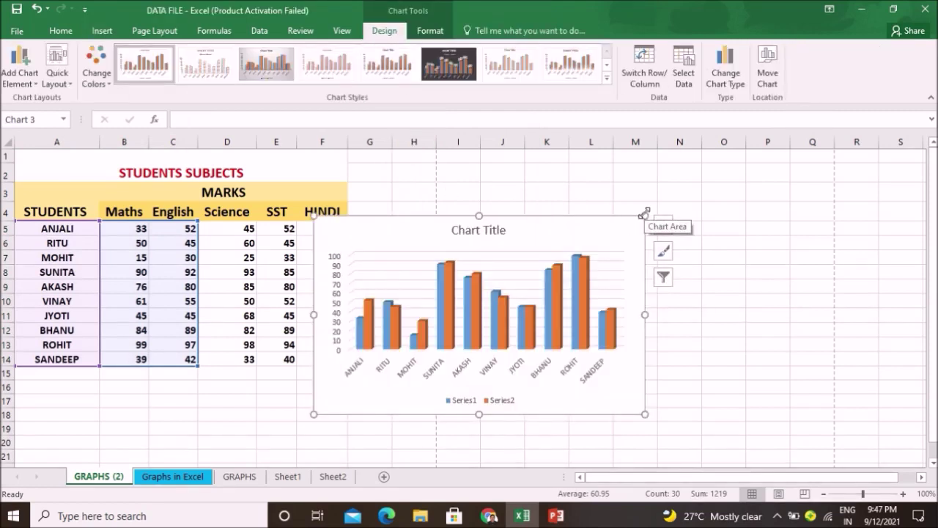
{"action": "left_click_drag", "start_coordinate": [644, 215], "coordinate": [679, 177]}
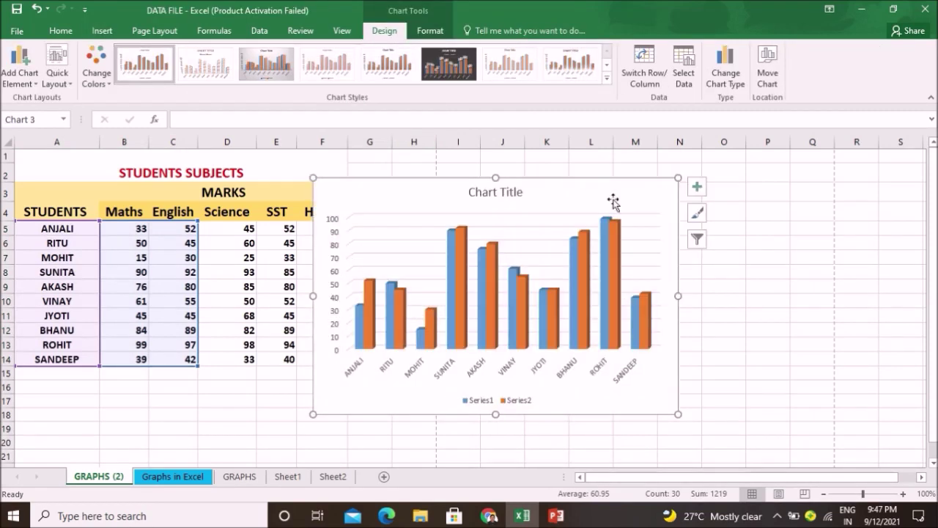
{"action": "left_click_drag", "start_coordinate": [586, 196], "coordinate": [513, 188]}
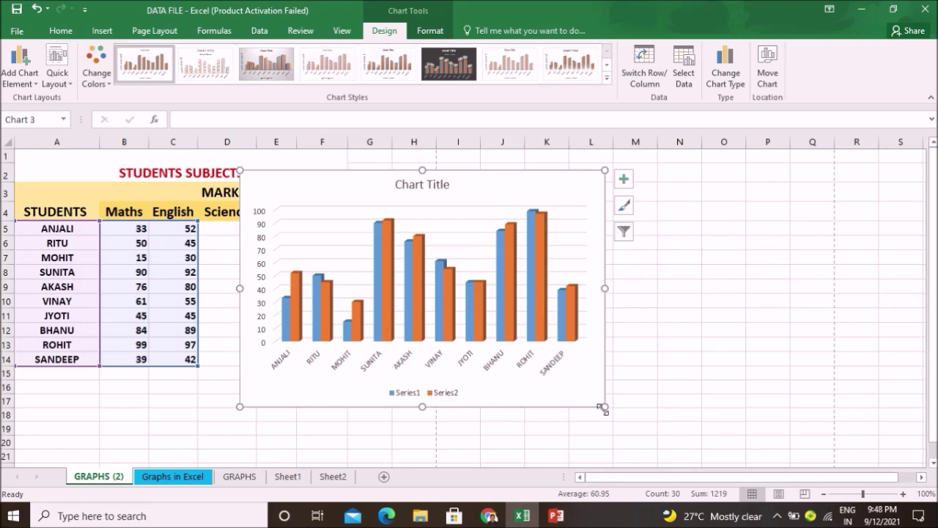
{"action": "left_click_drag", "start_coordinate": [604, 407], "coordinate": [661, 440]}
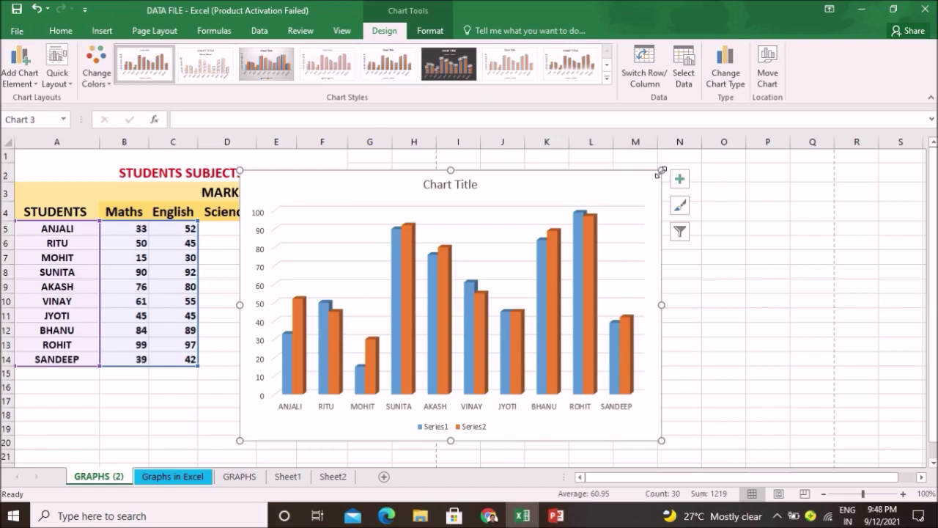
{"action": "key", "text": "ctrl+z"}
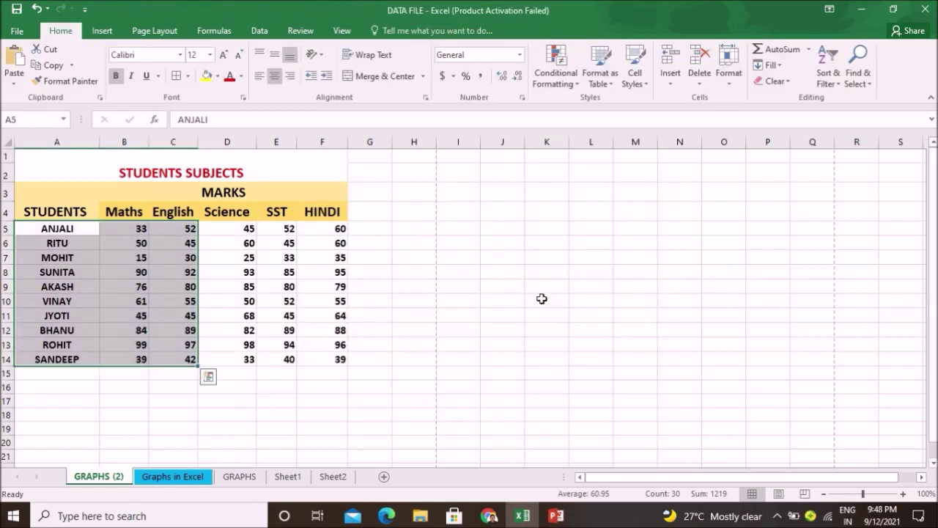
Insert a clustered bar chart of A5:F14, stretch it taller, then delete it.
{"action": "left_click", "coordinate": [542, 298]}
{"action": "mouse_move", "coordinate": [87, 228]}
{"action": "left_mouse_down"}
{"action": "mouse_move", "coordinate": [321, 334]}
{"action": "mouse_move", "coordinate": [319, 360]}
{"action": "left_mouse_up"}
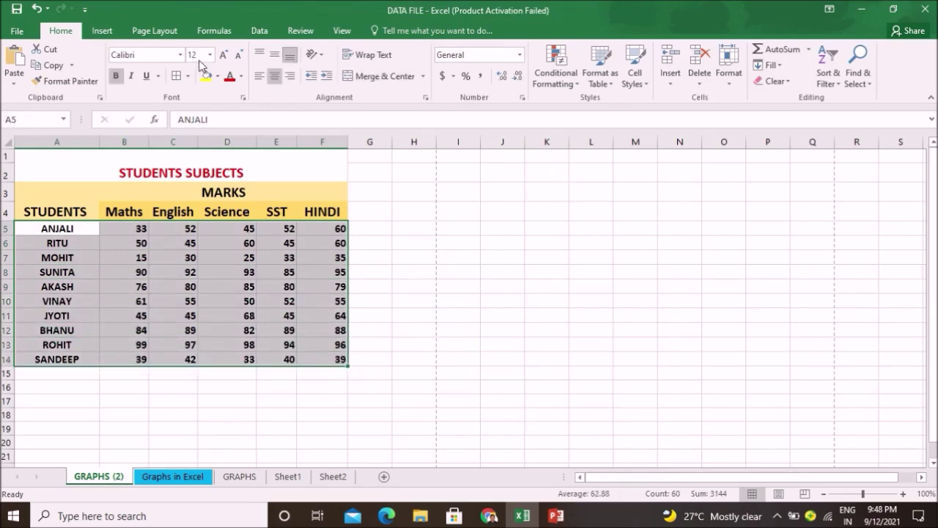
{"action": "left_click", "coordinate": [103, 32]}
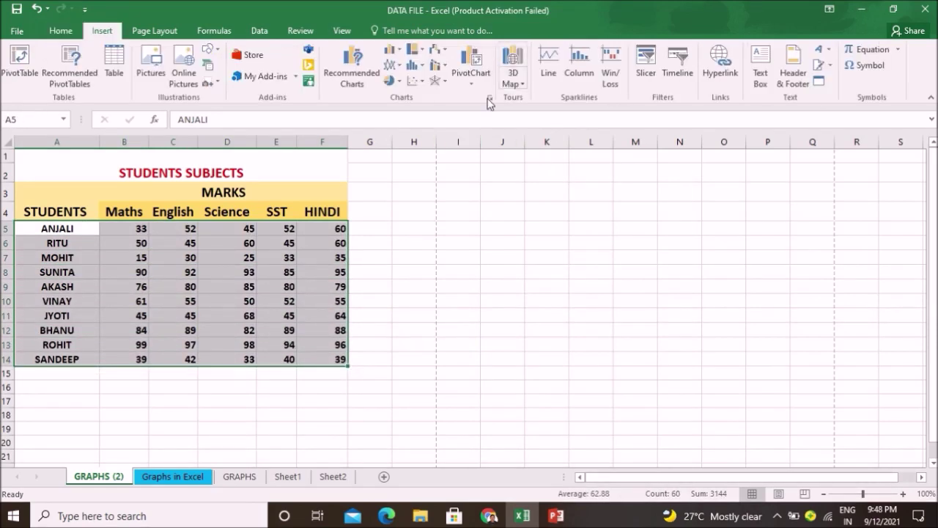
{"action": "left_click", "coordinate": [400, 51]}
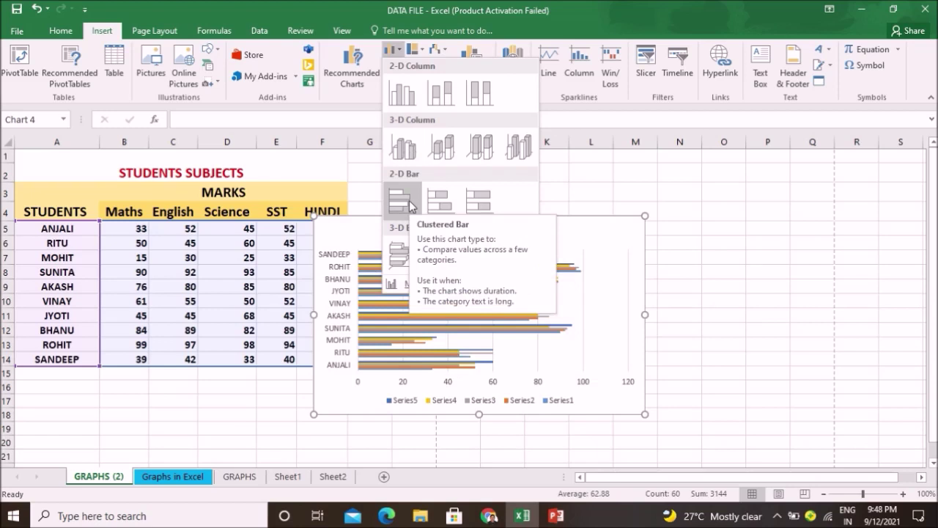
{"action": "left_click", "coordinate": [409, 200]}
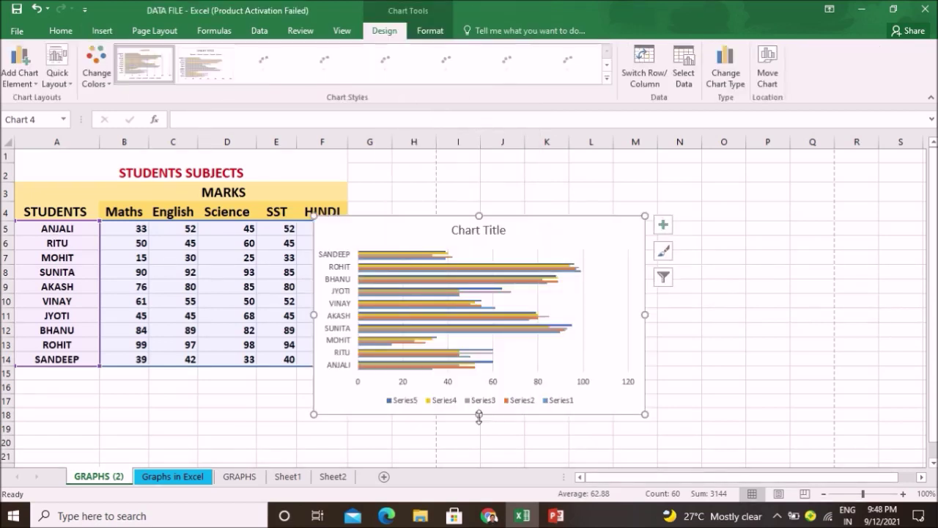
{"action": "left_click_drag", "start_coordinate": [479, 416], "coordinate": [485, 485]}
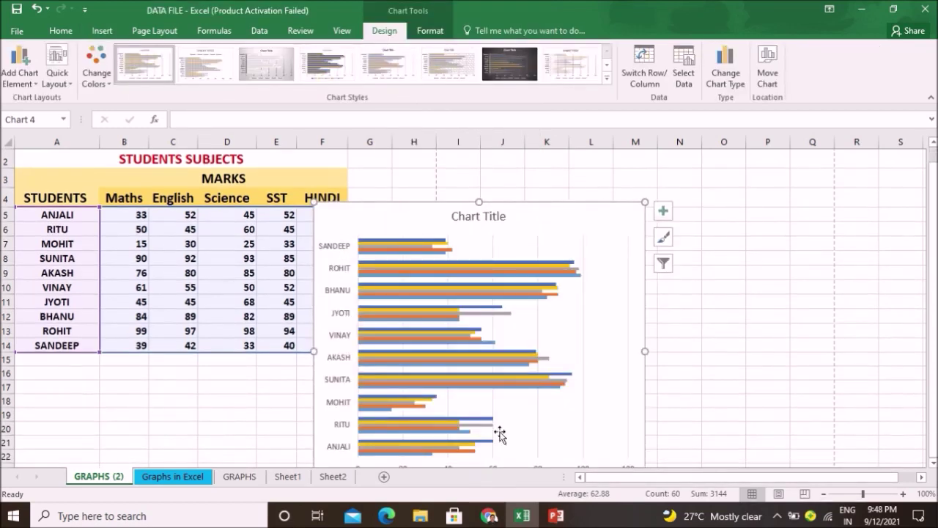
{"action": "left_click_drag", "start_coordinate": [479, 201], "coordinate": [481, 159]}
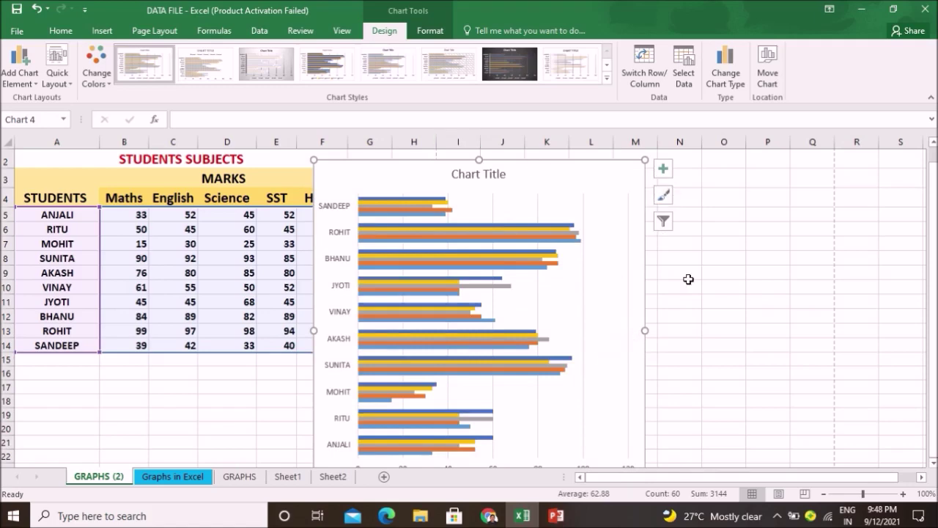
{"action": "key", "text": "Delete"}
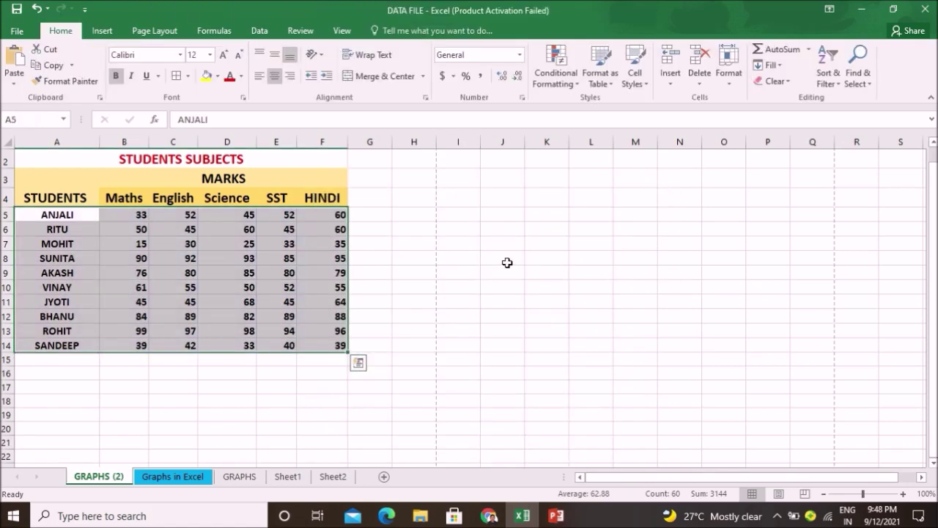
Select the student names with their Maths, English and Science marks.
{"action": "left_click", "coordinate": [507, 262]}
{"action": "left_click", "coordinate": [59, 200]}
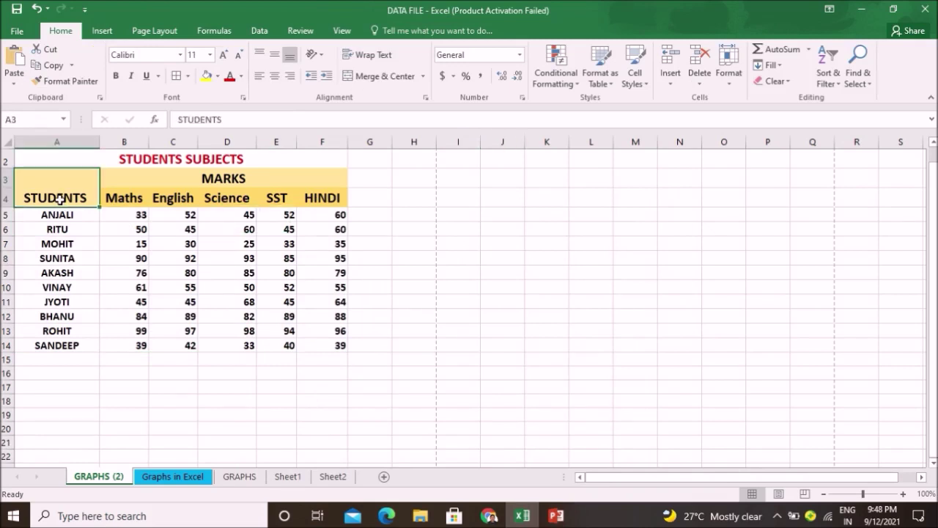
{"action": "left_click_drag", "start_coordinate": [84, 220], "coordinate": [245, 347]}
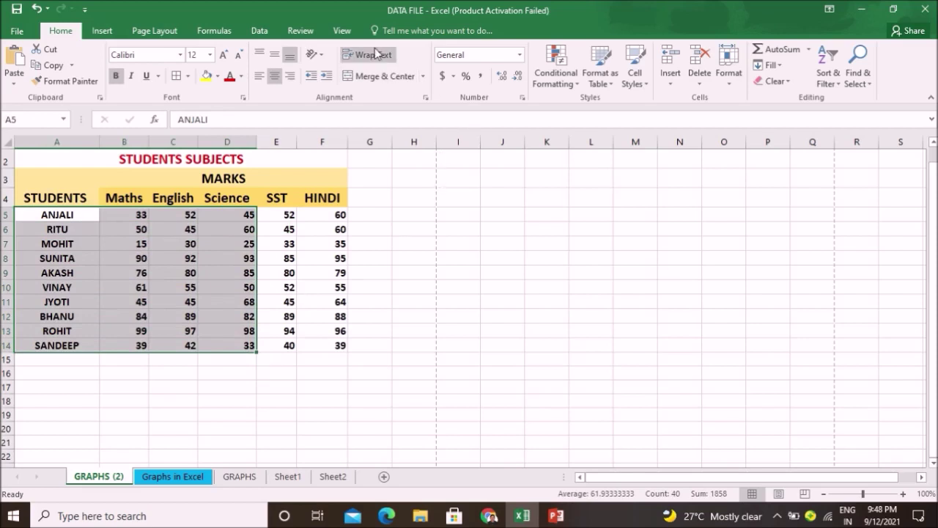
Insert a 3-D Clustered Column chart, enlarge it and move it up and left.
{"action": "left_click", "coordinate": [99, 31]}
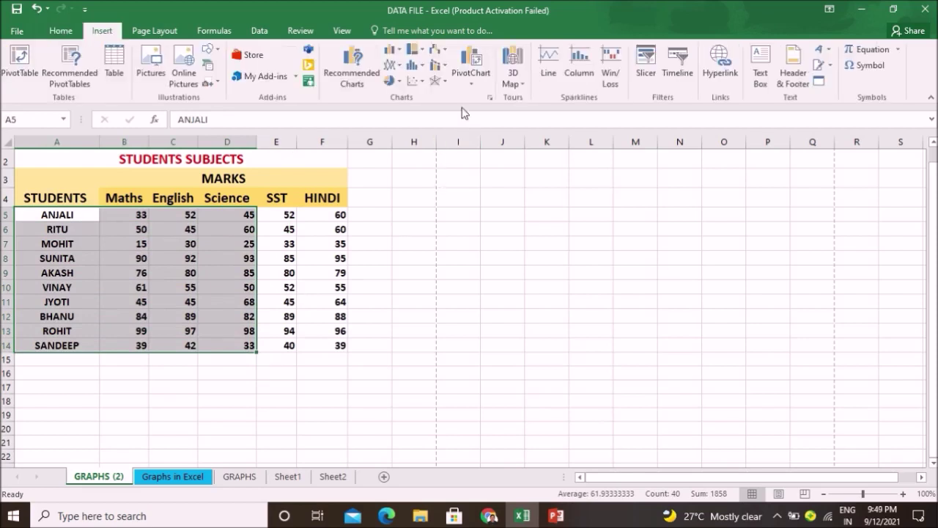
{"action": "left_click", "coordinate": [400, 56]}
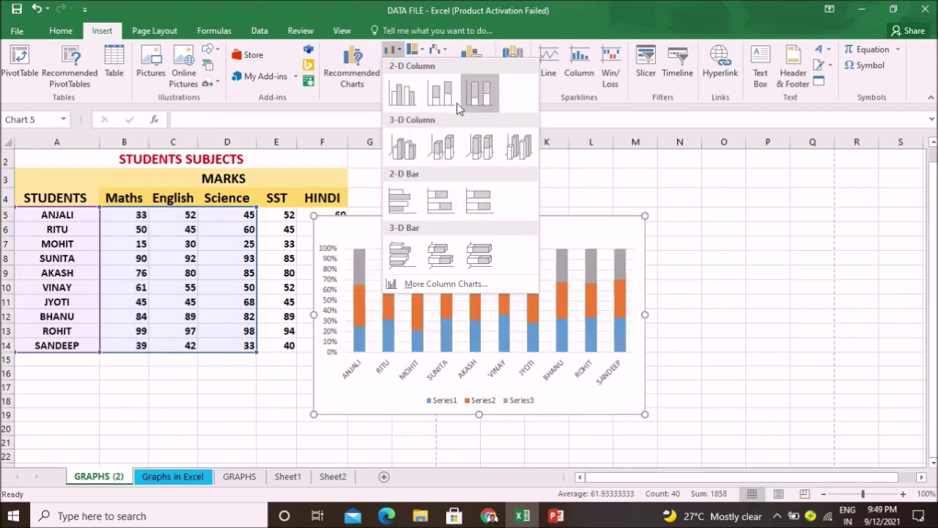
{"action": "left_click", "coordinate": [409, 150]}
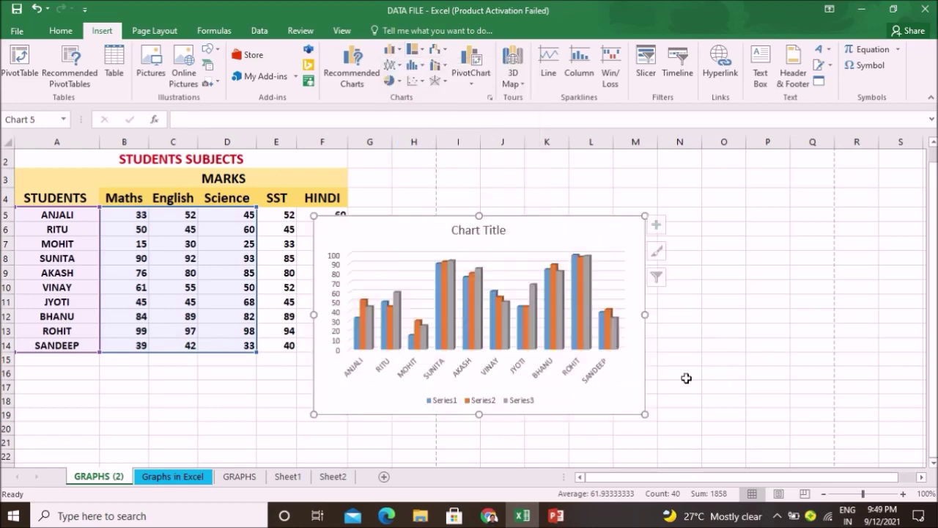
{"action": "left_click_drag", "start_coordinate": [645, 414], "coordinate": [733, 473]}
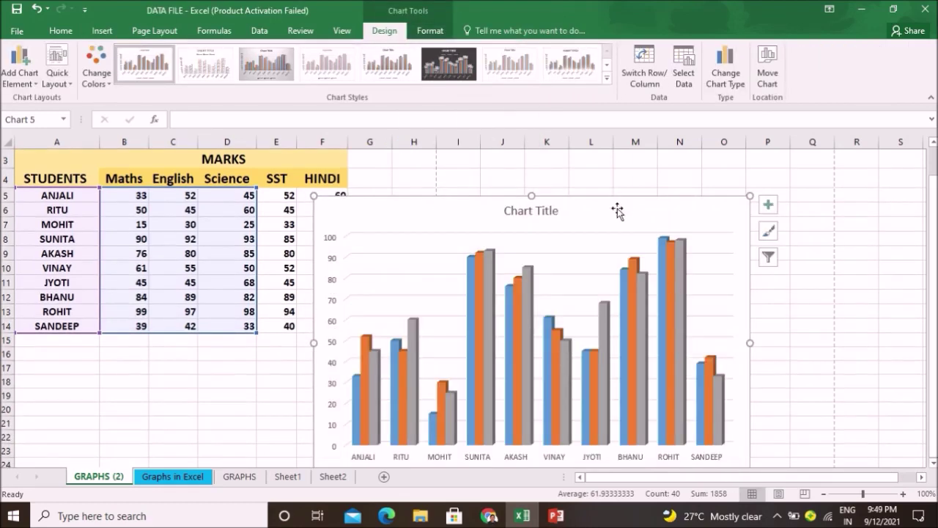
{"action": "left_click_drag", "start_coordinate": [618, 210], "coordinate": [541, 172]}
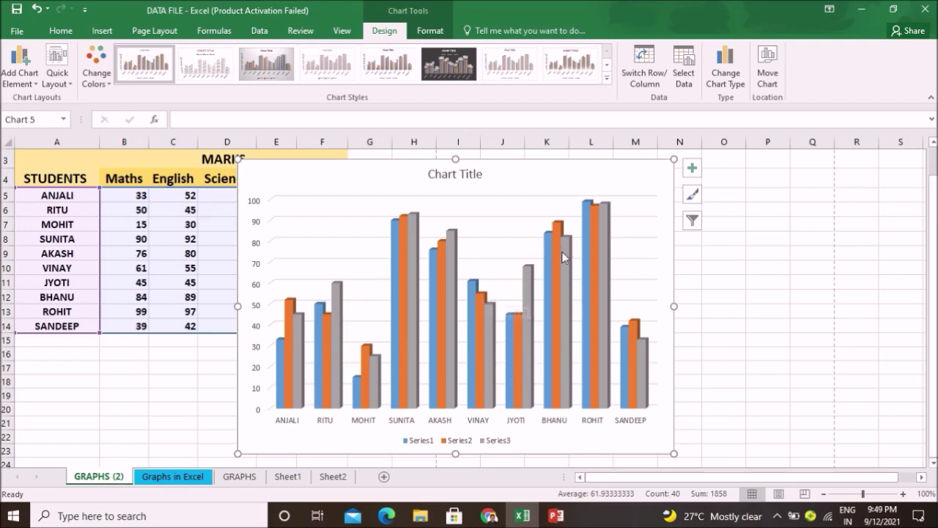
Try several chart styles, including the dark one with labels, and settle on the first light 3-D style.
{"action": "left_click", "coordinate": [692, 221]}
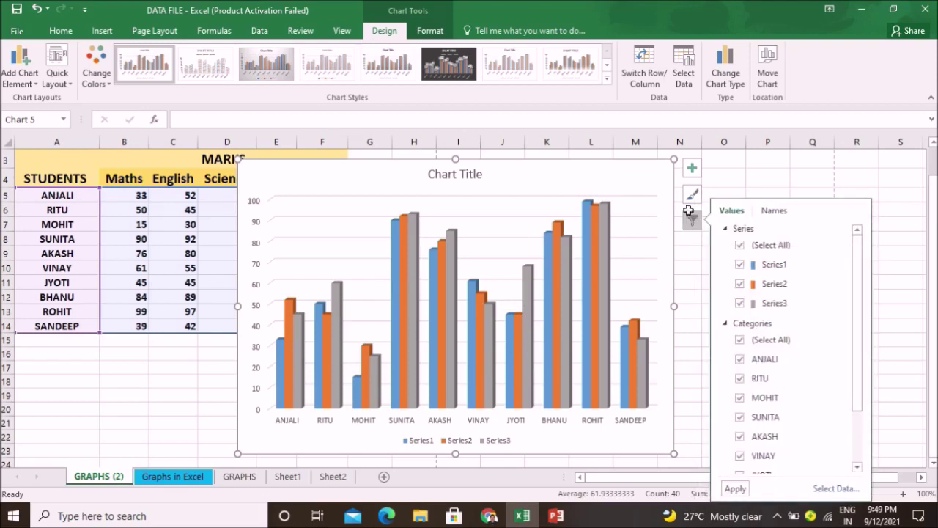
{"action": "left_click", "coordinate": [691, 196]}
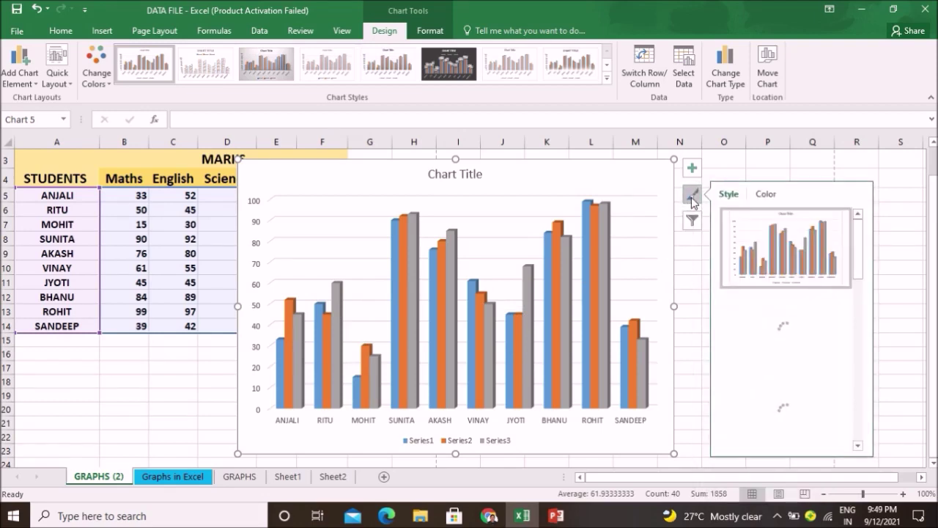
{"action": "left_click_drag", "start_coordinate": [856, 268], "coordinate": [853, 300]}
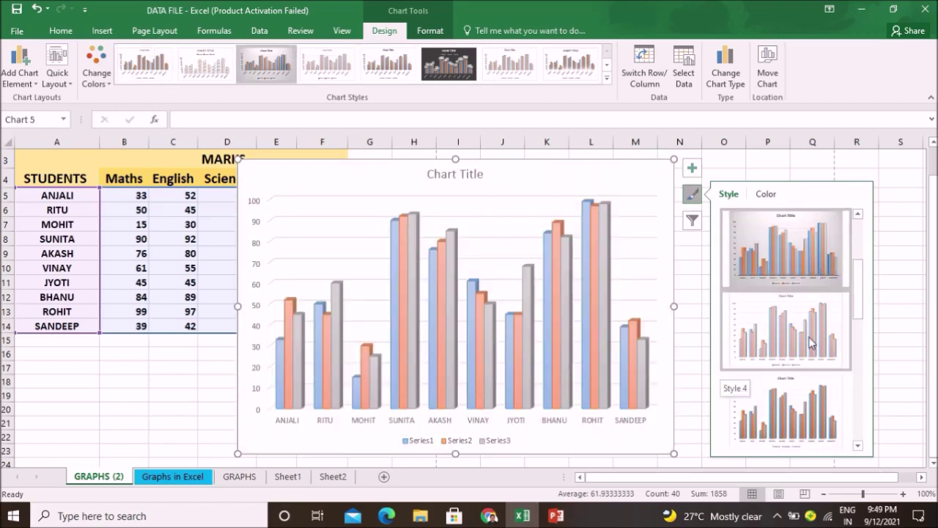
{"action": "left_click", "coordinate": [801, 412]}
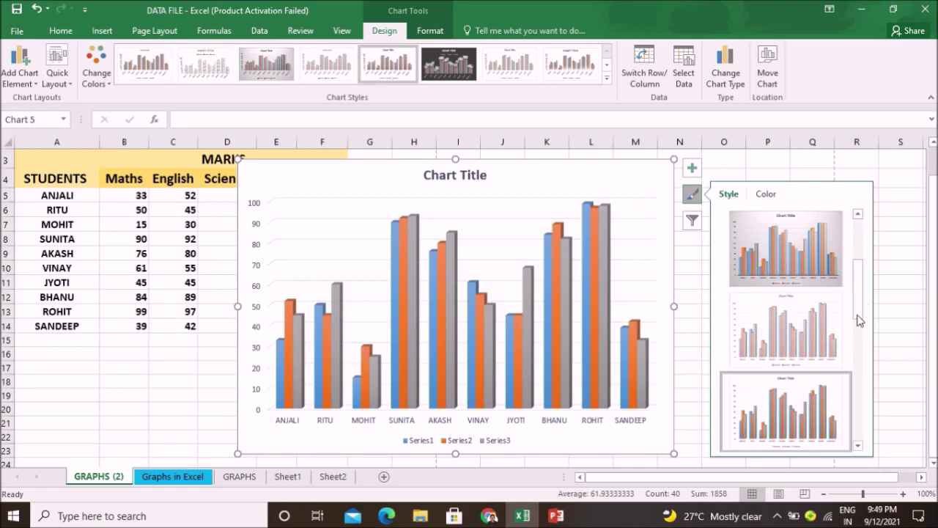
{"action": "left_click_drag", "start_coordinate": [859, 305], "coordinate": [855, 360]}
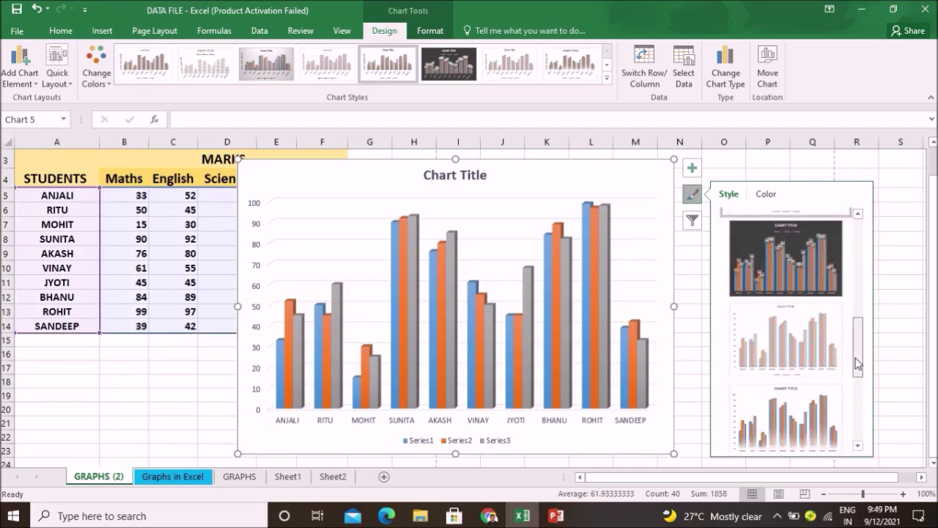
{"action": "left_click", "coordinate": [810, 290]}
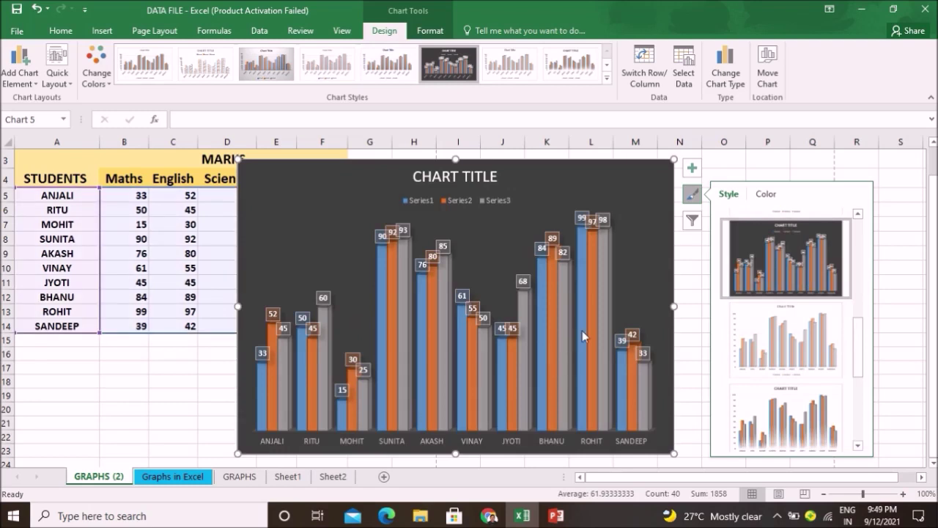
{"action": "left_click_drag", "start_coordinate": [859, 346], "coordinate": [859, 405]}
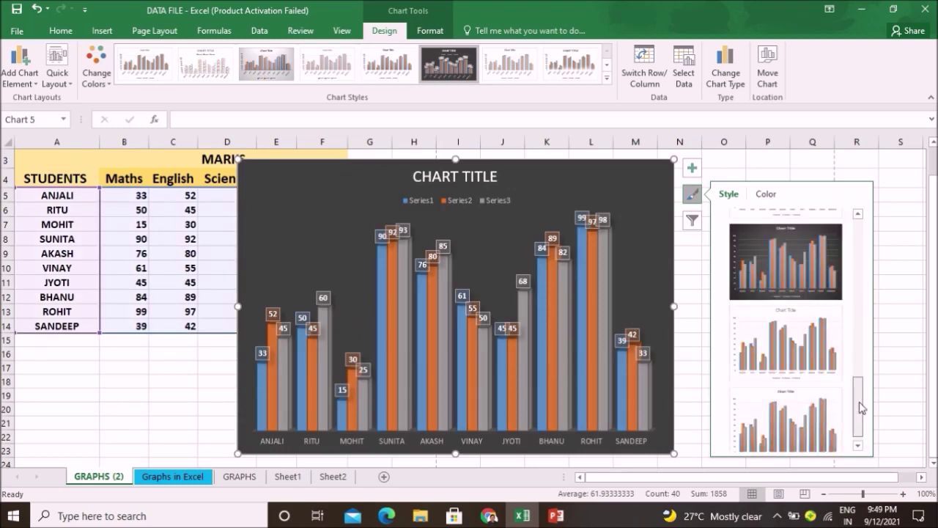
{"action": "left_click", "coordinate": [607, 77]}
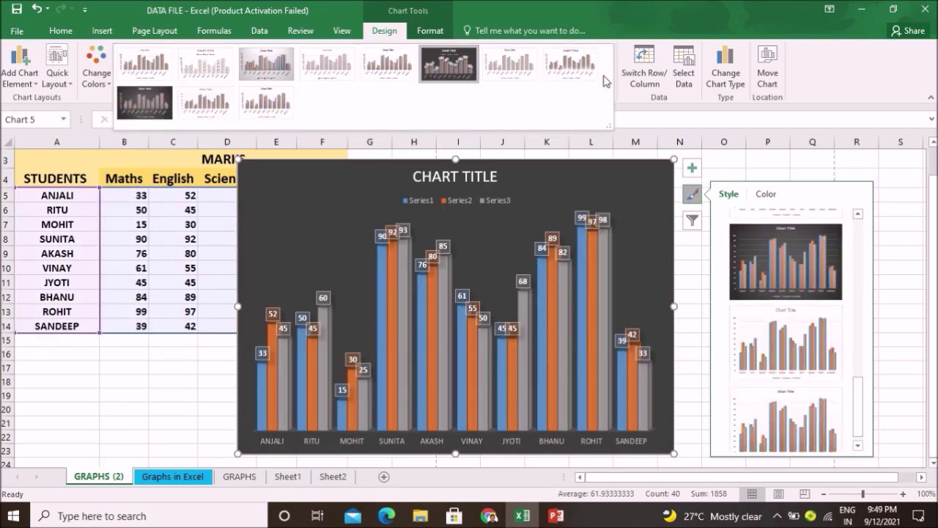
{"action": "key", "text": "Escape"}
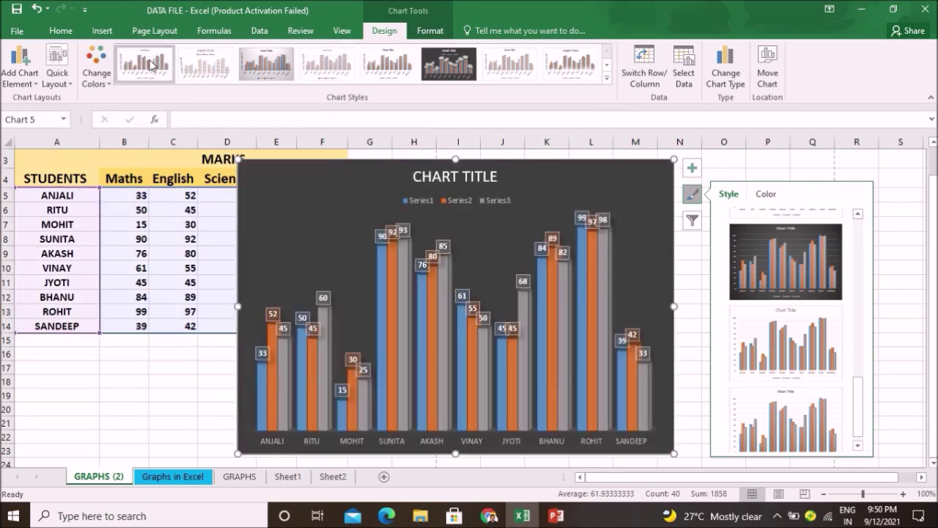
{"action": "left_click", "coordinate": [151, 65]}
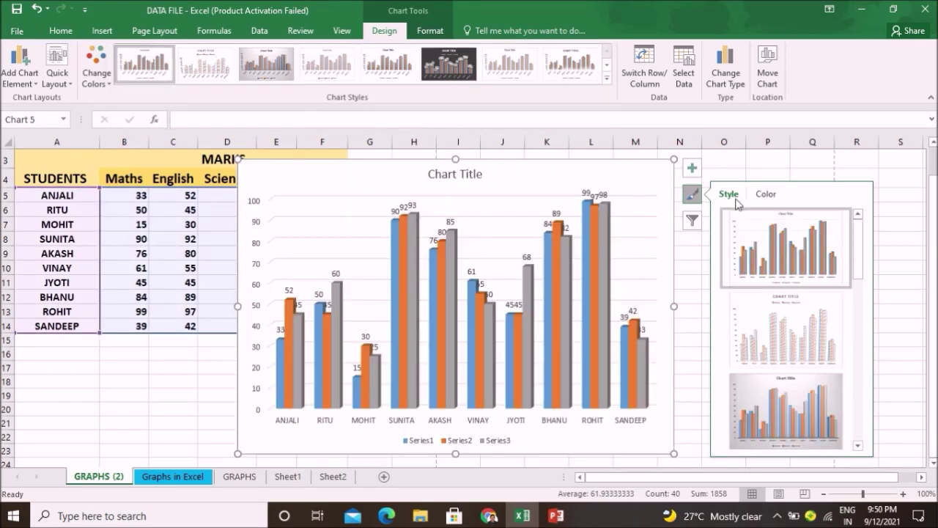
Move the chart right to uncover the Science, SST and HINDI columns.
{"action": "left_click", "coordinate": [756, 167]}
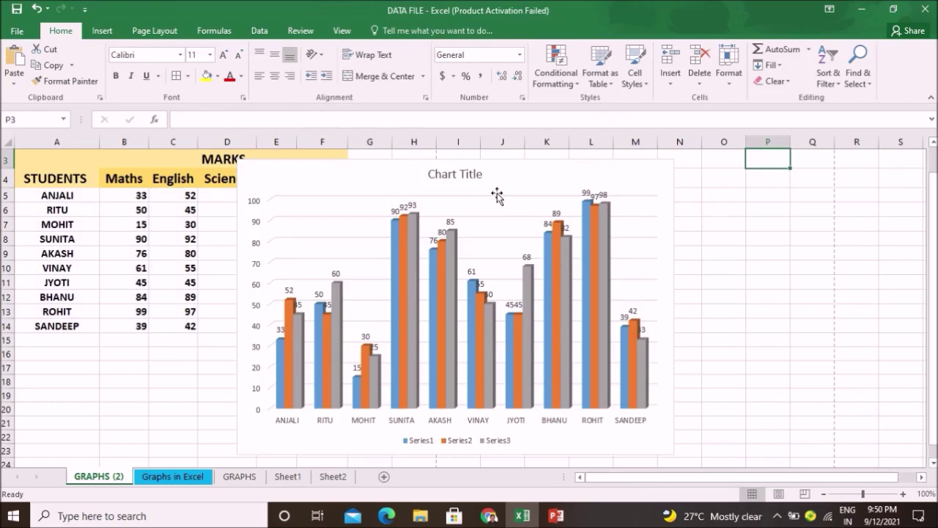
{"action": "mouse_move", "coordinate": [504, 179]}
{"action": "left_mouse_down"}
{"action": "mouse_move", "coordinate": [678, 174]}
{"action": "mouse_move", "coordinate": [635, 172]}
{"action": "left_mouse_up"}
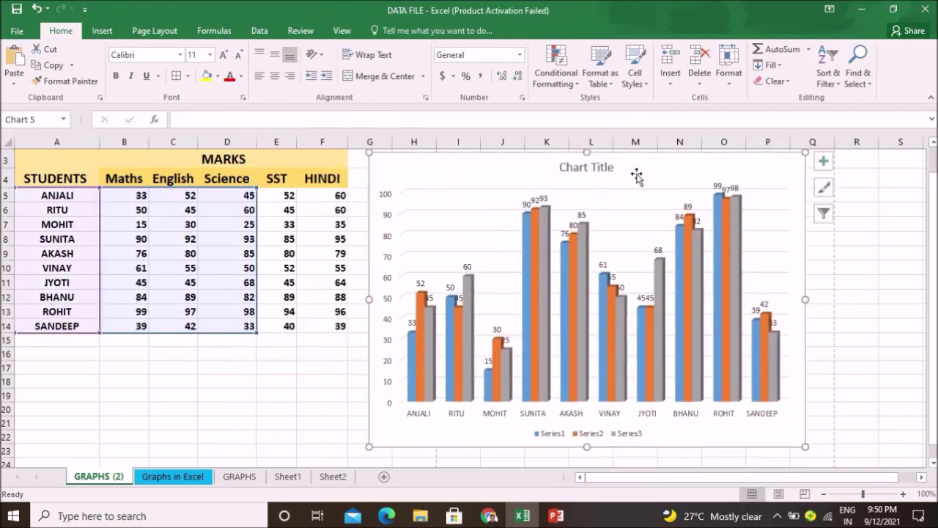
{"action": "left_click", "coordinate": [866, 303]}
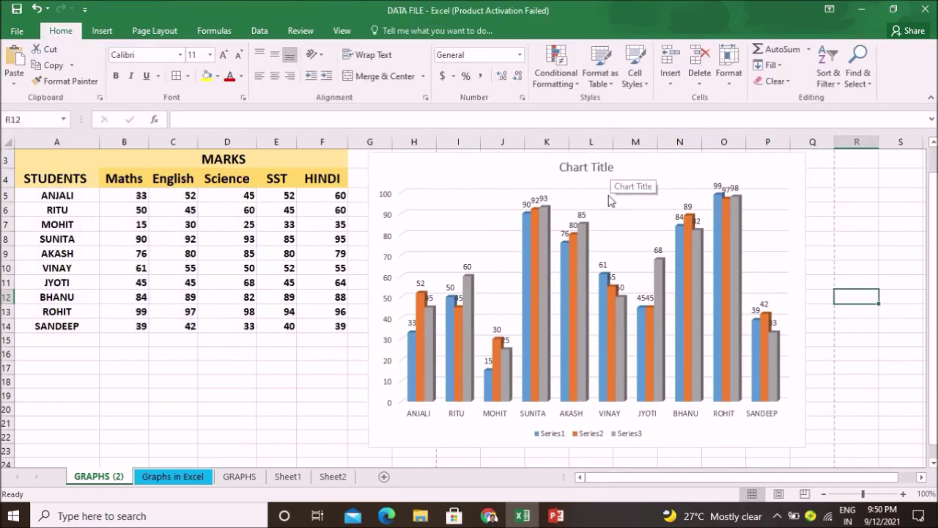
Retitle the chart 'studetns marks' and shift it slightly left.
{"action": "left_click", "coordinate": [602, 168]}
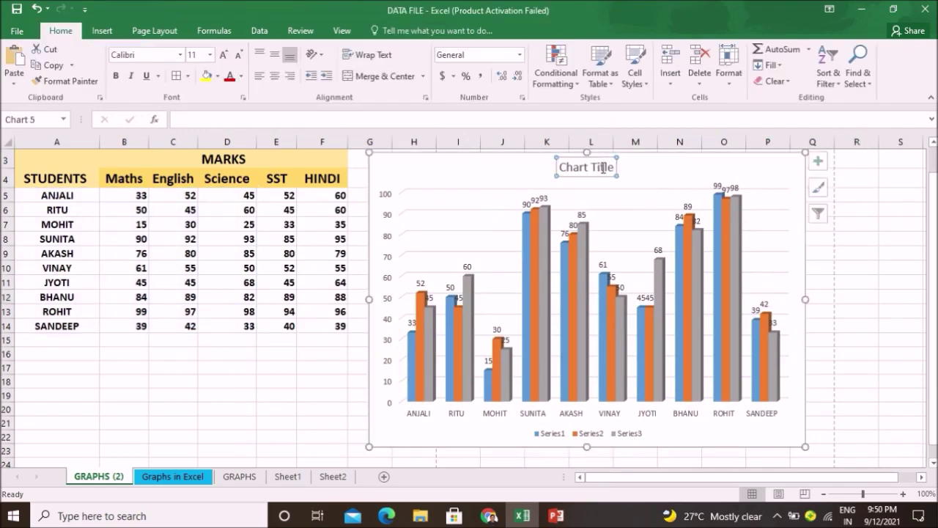
{"action": "double_click", "coordinate": [558, 167]}
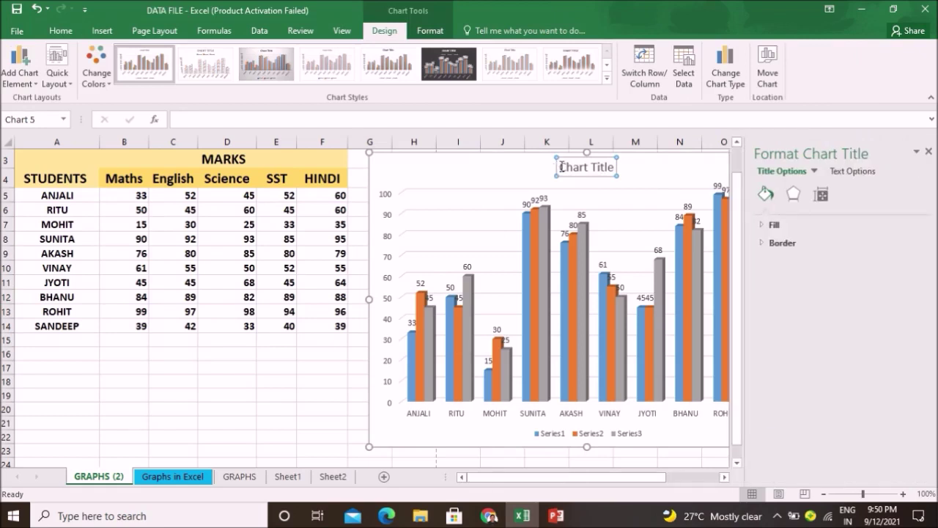
{"action": "left_click_drag", "start_coordinate": [562, 167], "coordinate": [616, 171]}
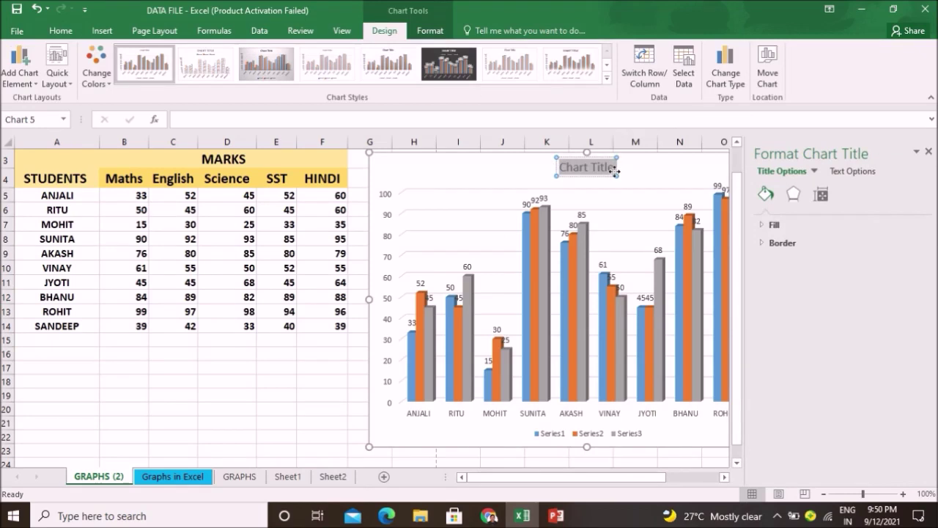
{"action": "type", "text": "studetns"}
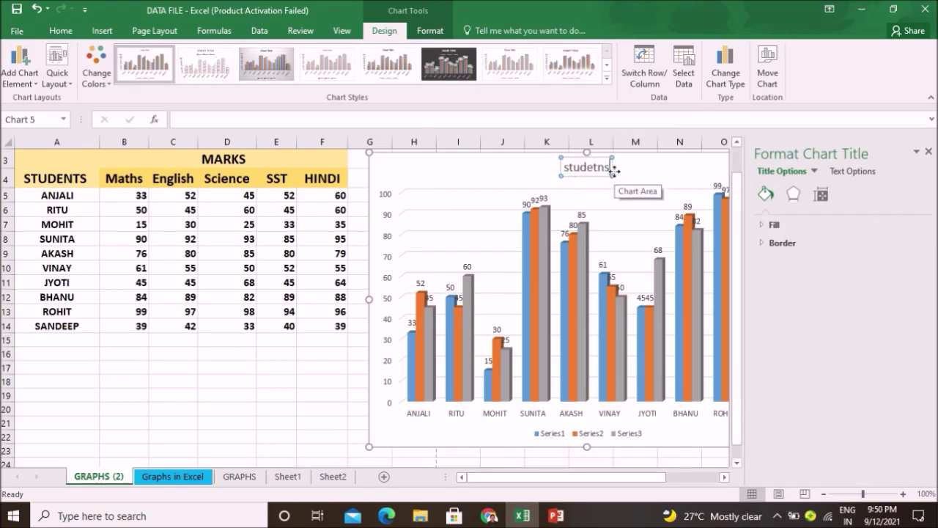
{"action": "type", "text": " marks"}
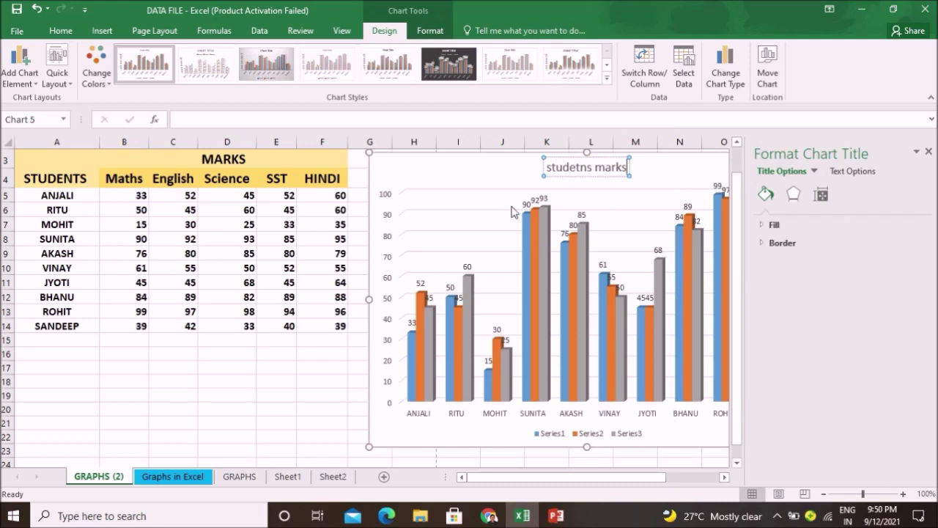
{"action": "left_click_drag", "start_coordinate": [474, 164], "coordinate": [423, 161]}
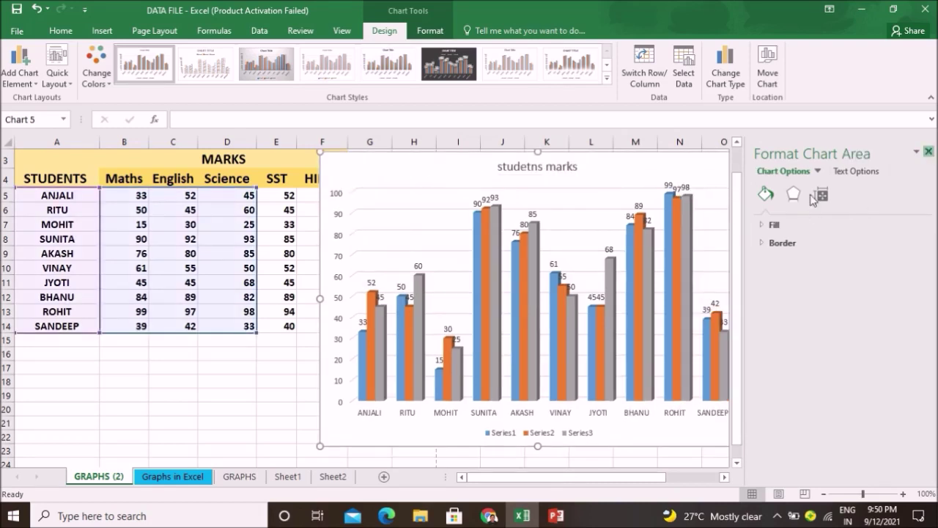
Close the Format Chart Area pane and dismiss the chart elements list.
{"action": "left_click", "coordinate": [929, 153]}
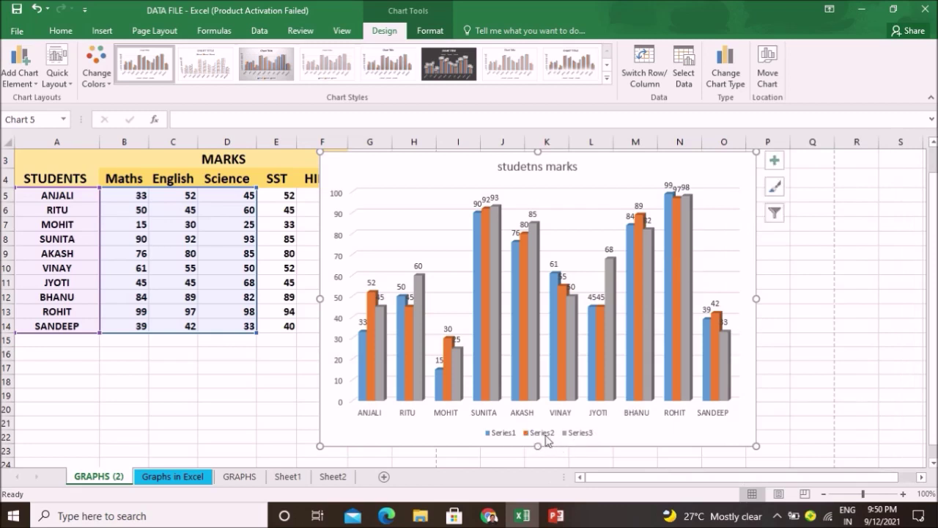
{"action": "left_click", "coordinate": [777, 160]}
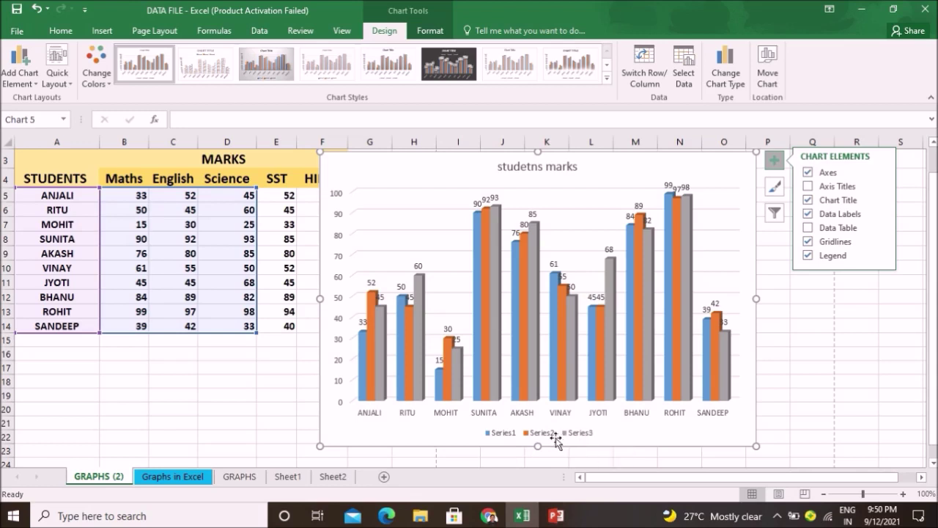
{"action": "left_click", "coordinate": [843, 283]}
Make the 'studetns marks' chart title text red.
{"action": "double_click", "coordinate": [561, 168]}
{"action": "left_click_drag", "start_coordinate": [498, 168], "coordinate": [569, 170]}
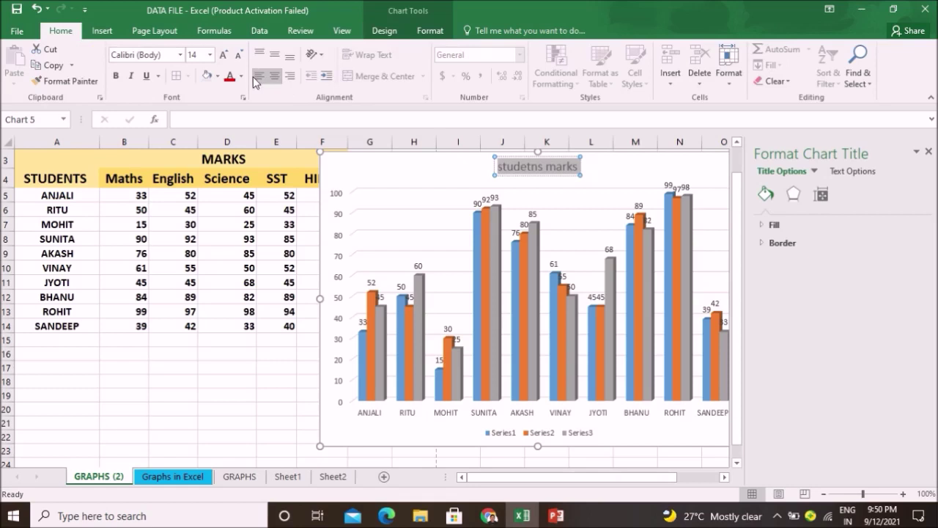
{"action": "left_click", "coordinate": [228, 75]}
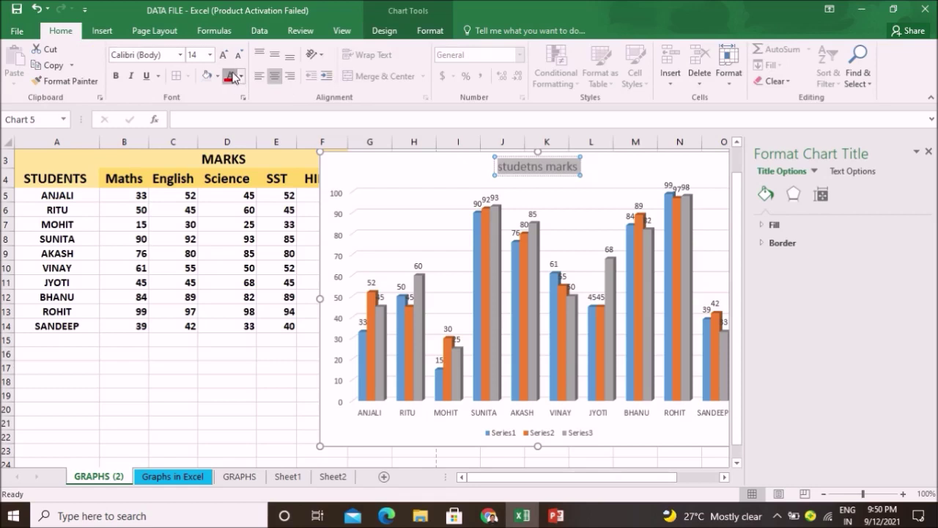
{"action": "left_click", "coordinate": [451, 163]}
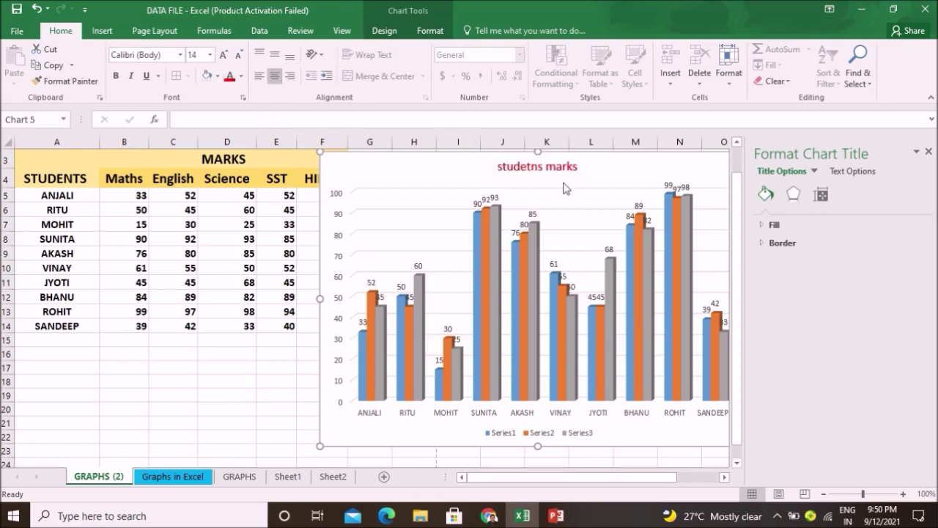
Close the chart formatting pane and deselect the chart beside the marks table.
{"action": "left_click", "coordinate": [929, 152]}
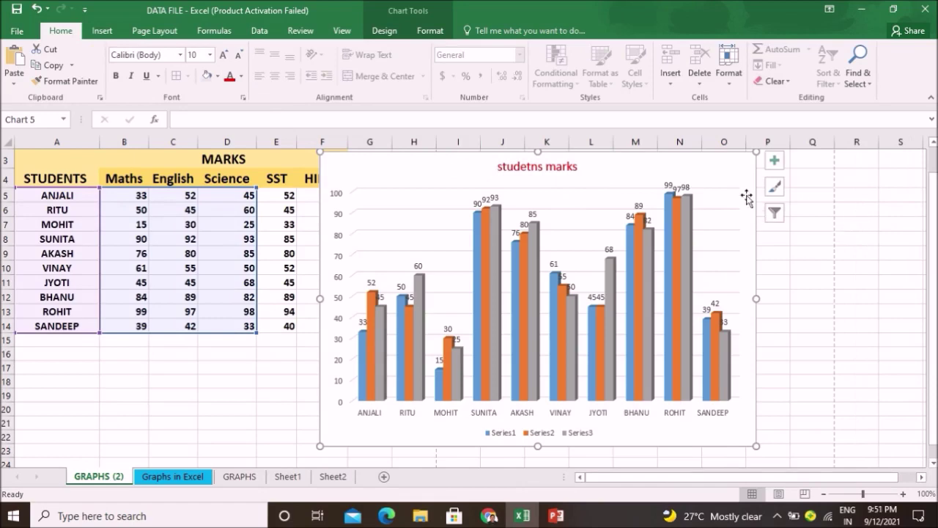
{"action": "scroll", "coordinate": [751, 155], "scroll_direction": "up", "scroll_amount": 1}
{"action": "left_click", "coordinate": [827, 268]}
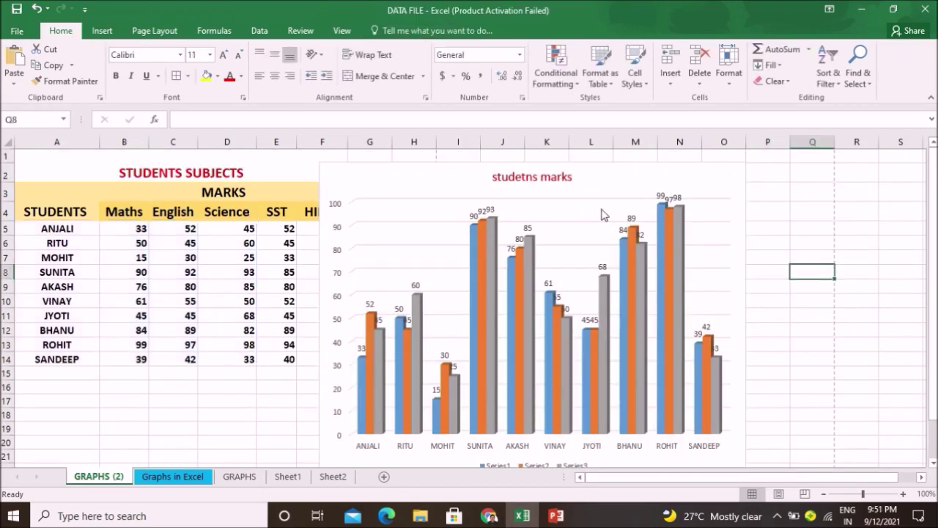
Move the chart right past the HINDI column, copy it, and switch to PowerPoint.
{"action": "left_click", "coordinate": [603, 209]}
{"action": "left_click_drag", "start_coordinate": [632, 178], "coordinate": [695, 182]}
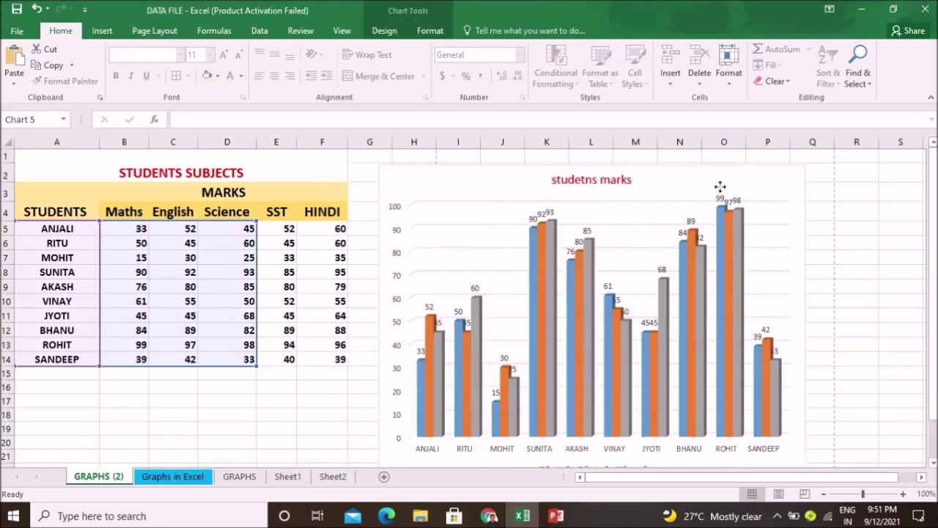
{"action": "right_click", "coordinate": [669, 174]}
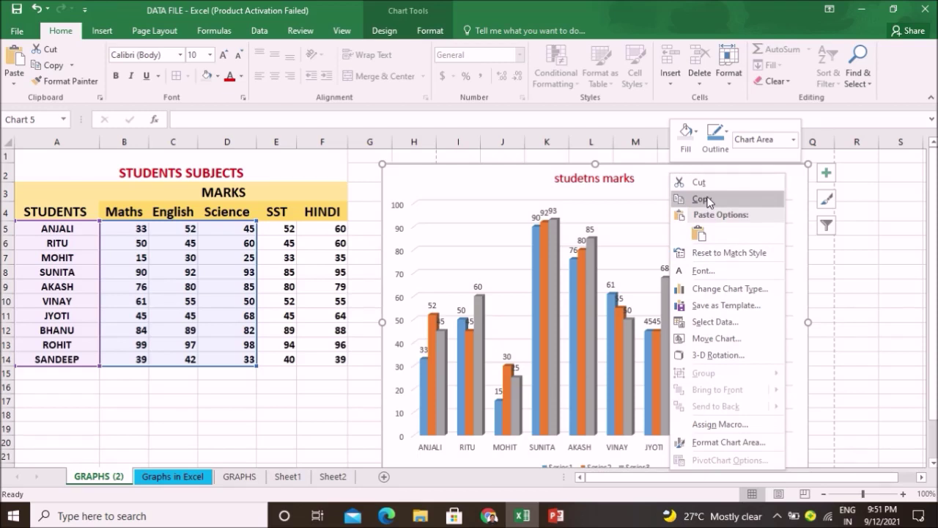
{"action": "left_click", "coordinate": [704, 199]}
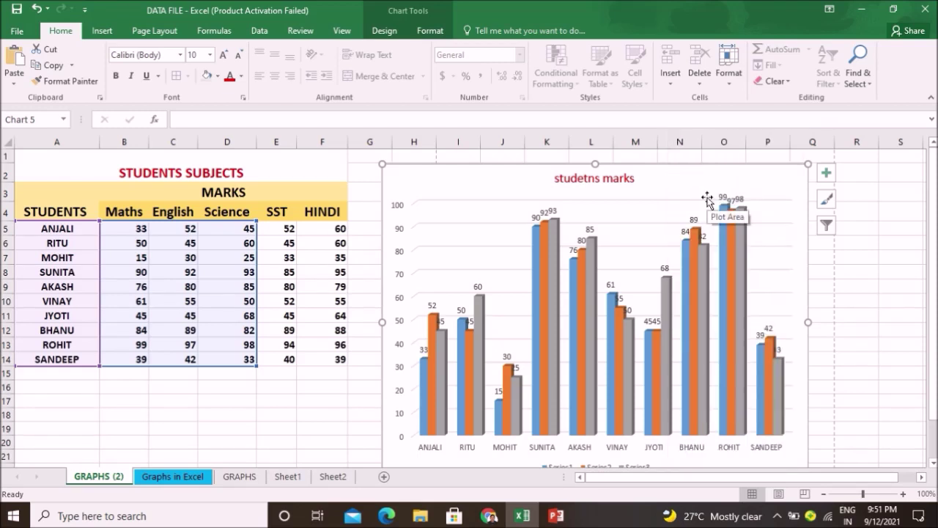
{"action": "left_click", "coordinate": [561, 517]}
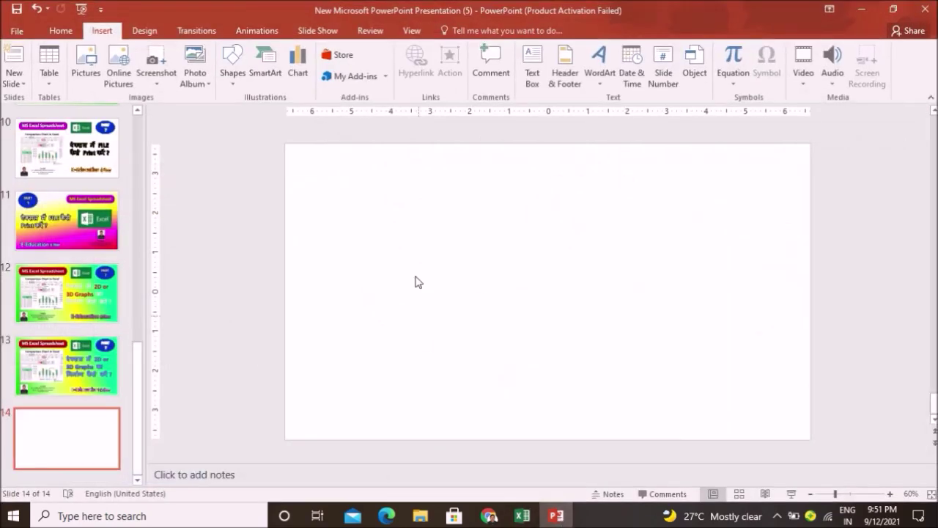
Paste the chart onto blank slide 14 and enlarge it to fill most of the slide.
{"action": "right_click", "coordinate": [466, 194]}
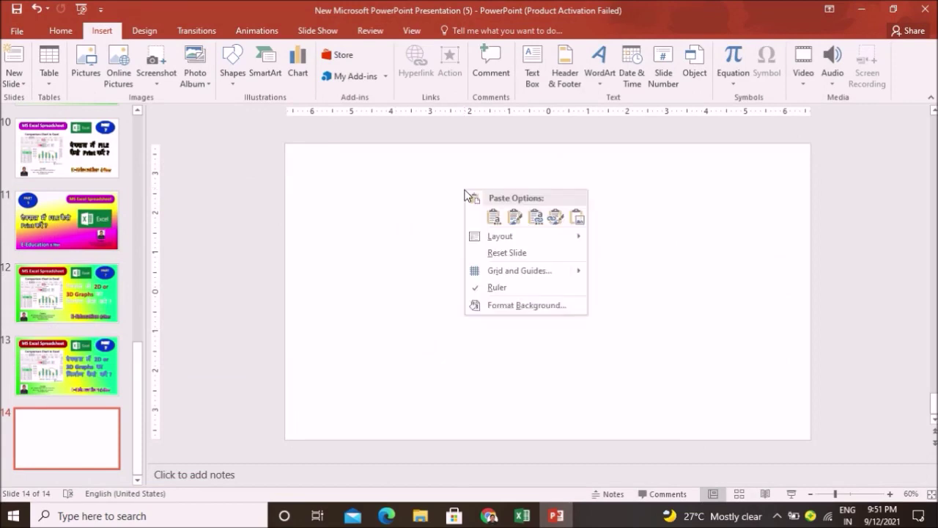
{"action": "left_click", "coordinate": [493, 218]}
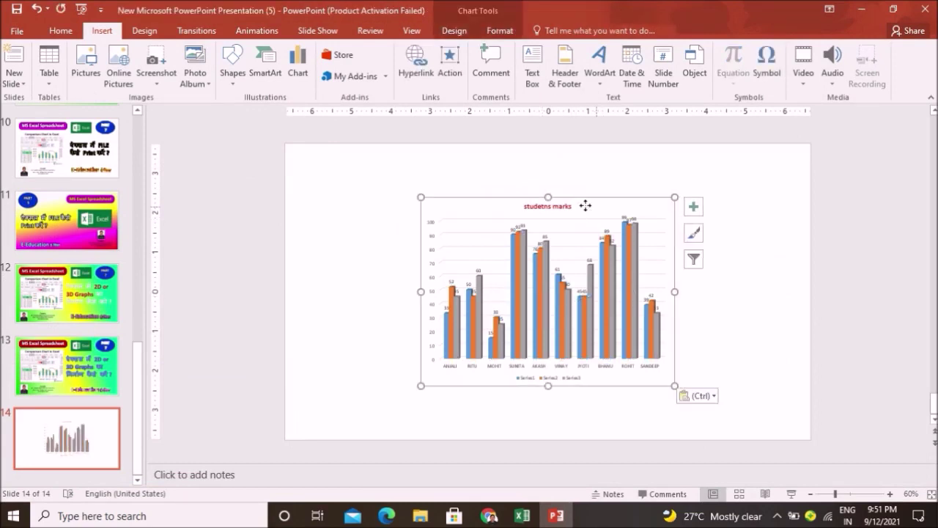
{"action": "left_click_drag", "start_coordinate": [587, 204], "coordinate": [472, 171]}
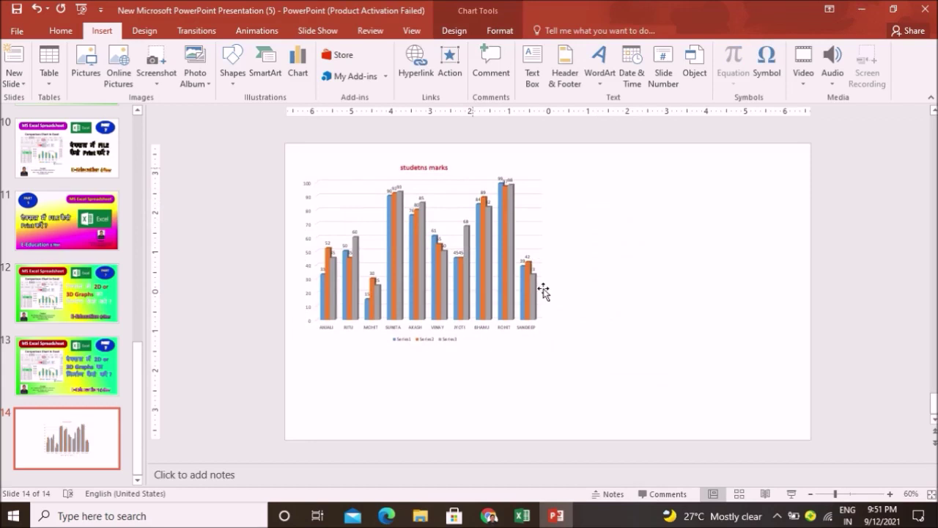
{"action": "mouse_move", "coordinate": [551, 347]}
{"action": "left_mouse_down"}
{"action": "mouse_move", "coordinate": [659, 439]}
{"action": "mouse_move", "coordinate": [655, 428]}
{"action": "left_mouse_up"}
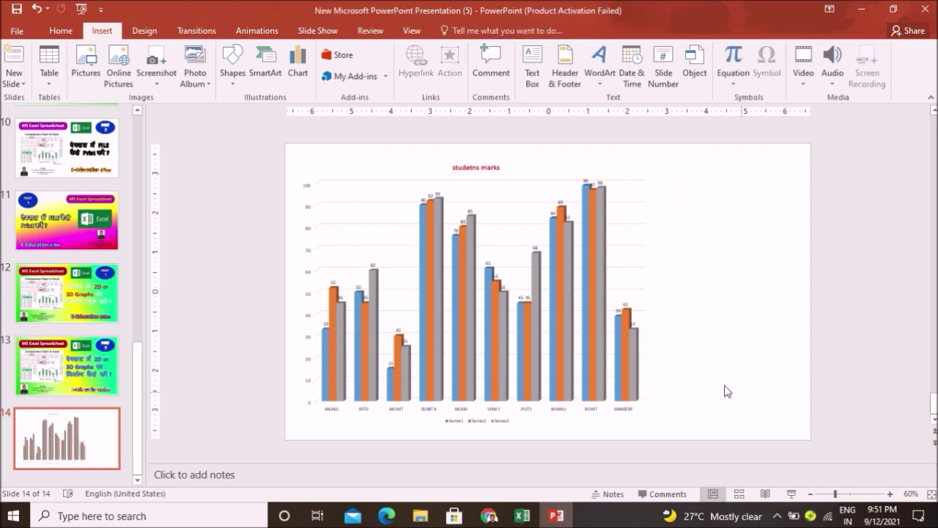
Open formatting options for the grey BHANU bar of Series3.
{"action": "left_click", "coordinate": [603, 284]}
{"action": "left_click", "coordinate": [566, 248]}
{"action": "double_click", "coordinate": [566, 248]}
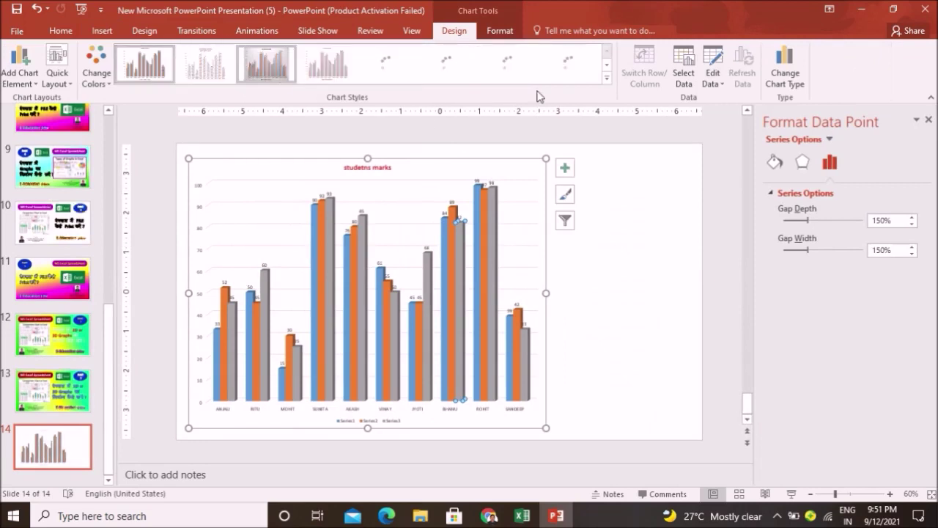
Select the whole chart area and bring up its shortcut menu with Save as Picture.
{"action": "left_click", "coordinate": [555, 276]}
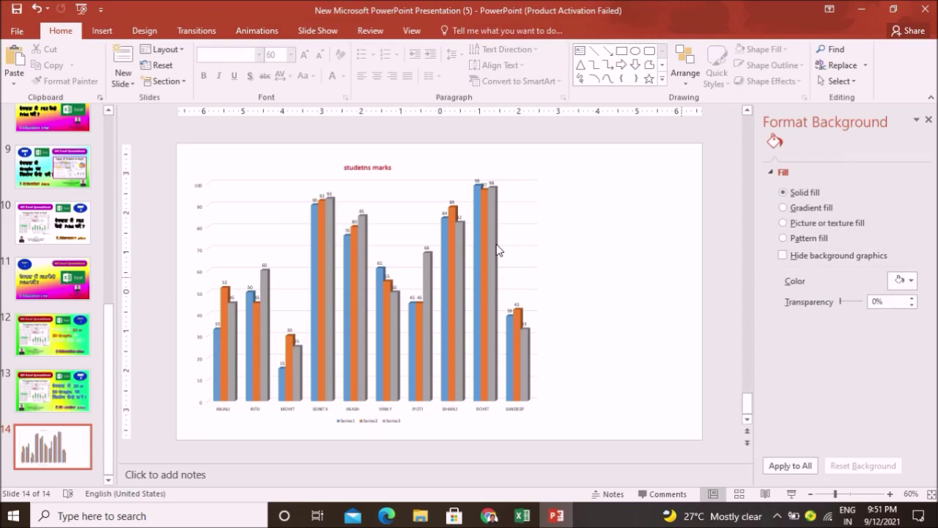
{"action": "left_click", "coordinate": [543, 246]}
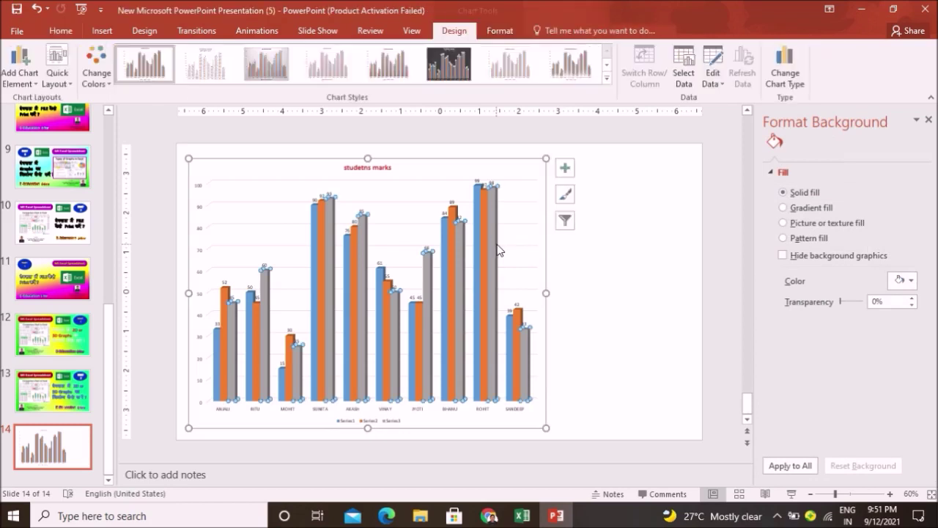
{"action": "left_click", "coordinate": [545, 293]}
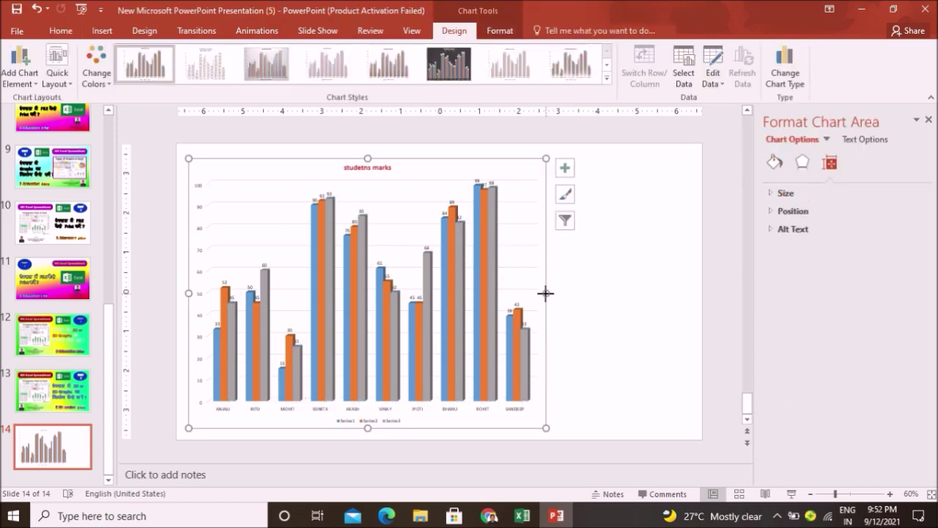
{"action": "right_click", "coordinate": [546, 293]}
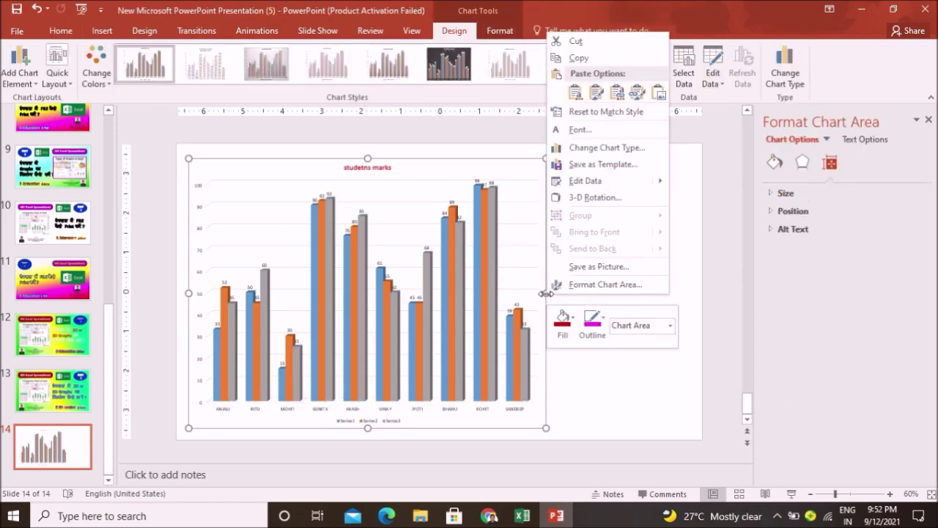
Save the chart as a JPEG picture named 'graph 3d' on the Desktop.
{"action": "left_click", "coordinate": [595, 268]}
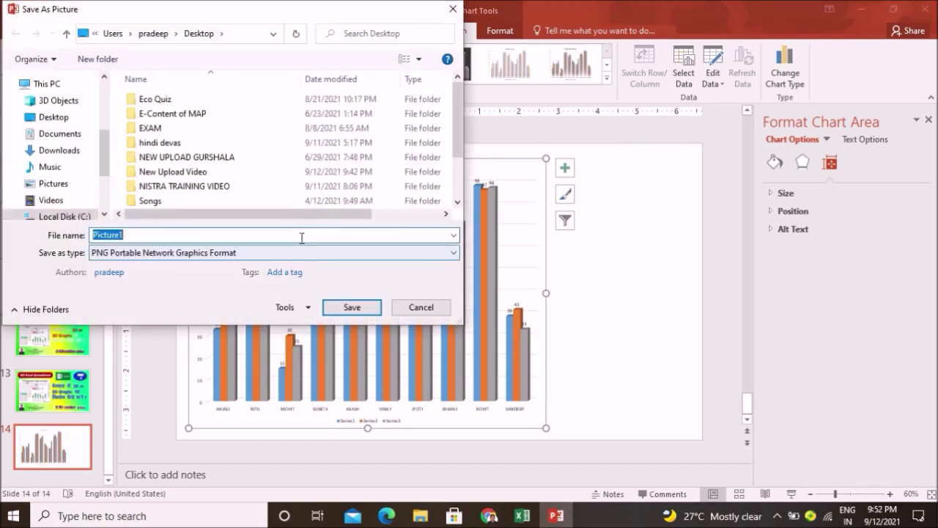
{"action": "left_click", "coordinate": [57, 119]}
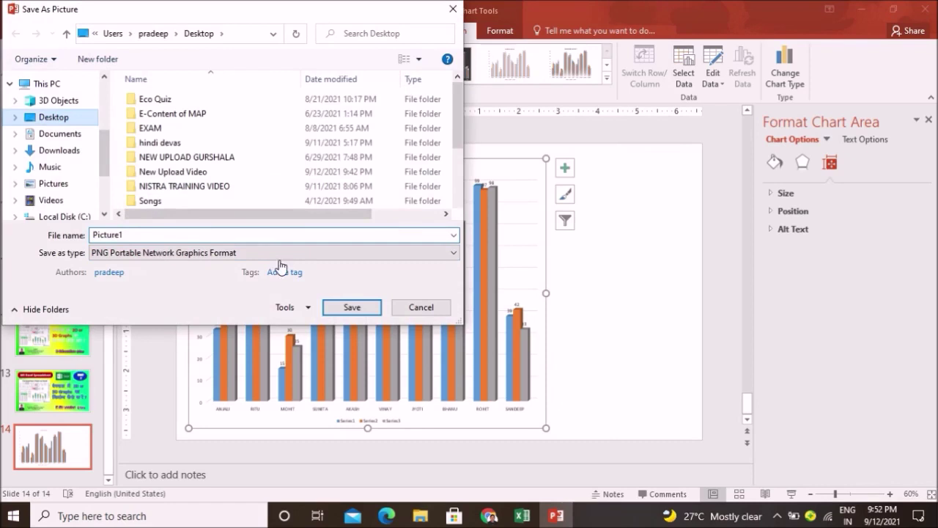
{"action": "left_click", "coordinate": [384, 254]}
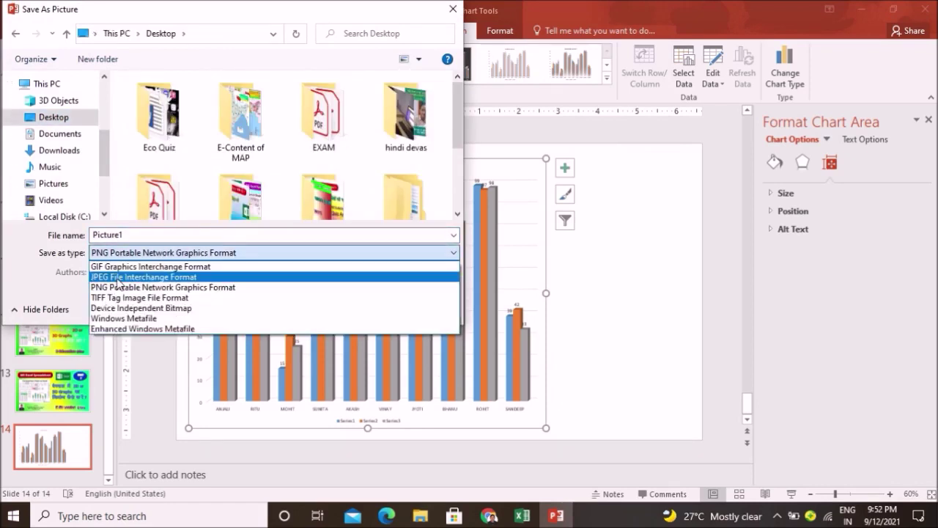
{"action": "left_click", "coordinate": [118, 279]}
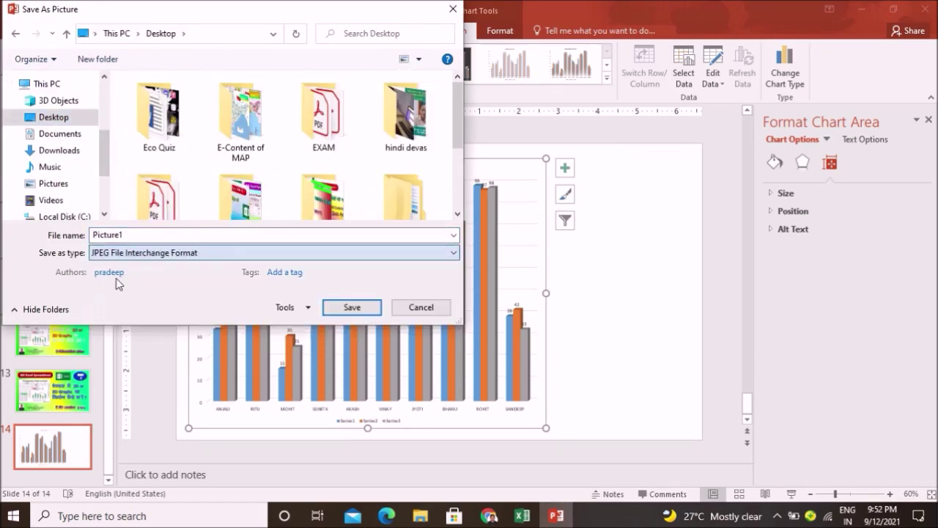
{"action": "double_click", "coordinate": [132, 235]}
{"action": "type", "text": "graph 3d"}
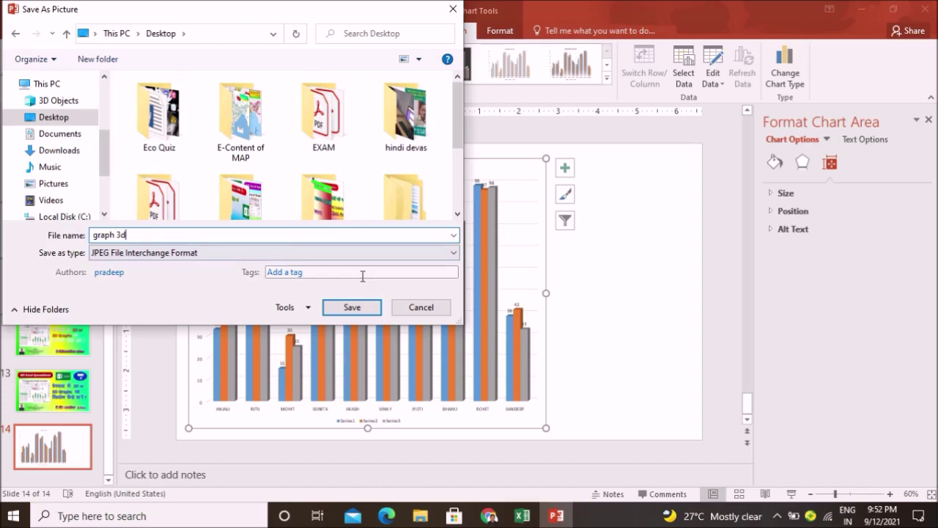
{"action": "left_click", "coordinate": [357, 306]}
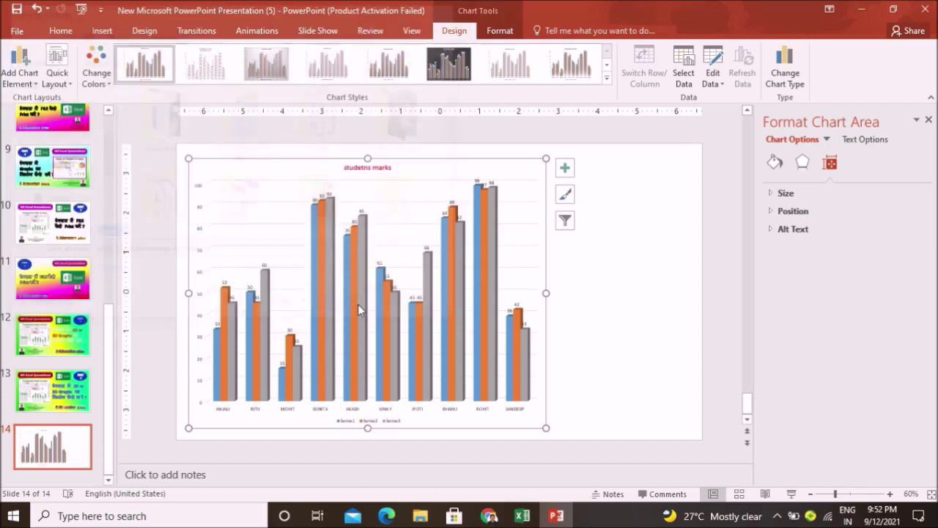
Minimise PowerPoint and Excel to check the Desktop, then restore the Excel marks workbook.
{"action": "left_click", "coordinate": [864, 10]}
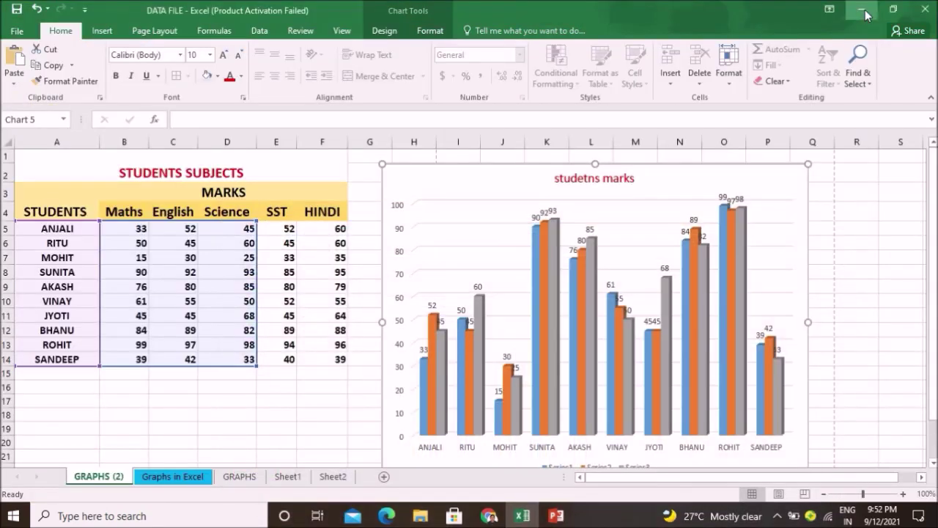
{"action": "left_click", "coordinate": [863, 10]}
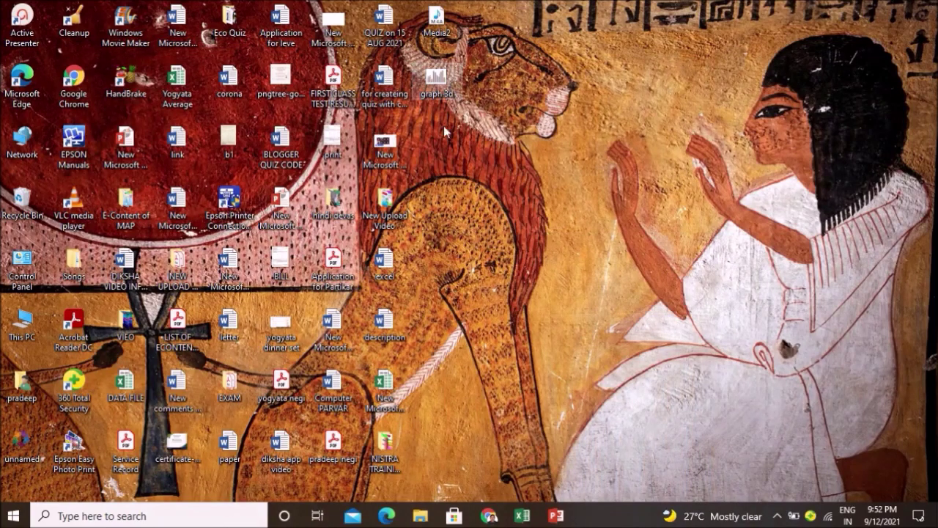
{"action": "left_click", "coordinate": [522, 516]}
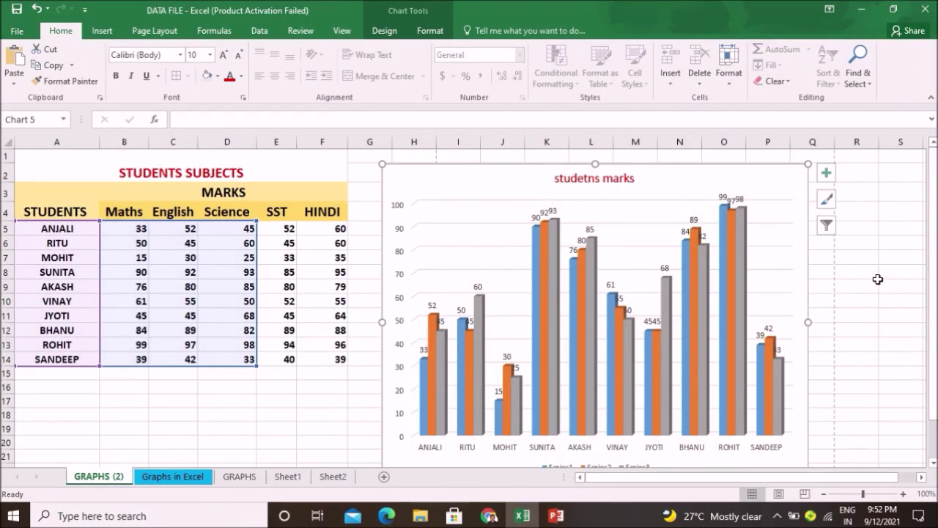
{"action": "left_click", "coordinate": [879, 284]}
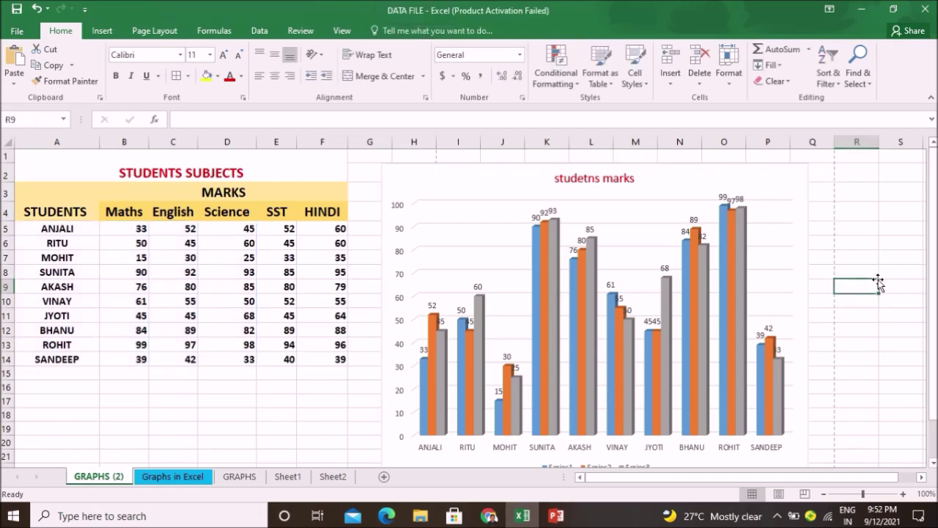